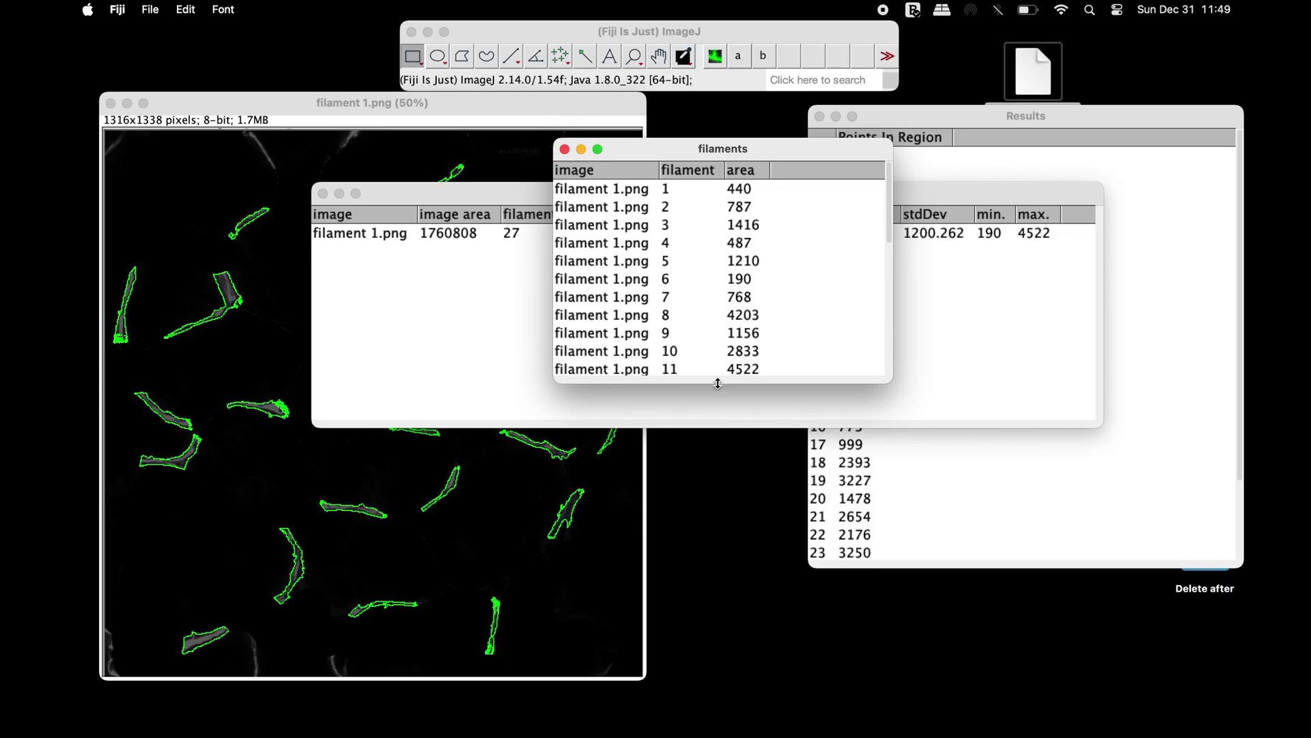
# Step: Enlarge the filaments table so rows 12–27 and their areas are visible
pyautogui.moveTo(717, 430); pyautogui.dragTo(702, 713)
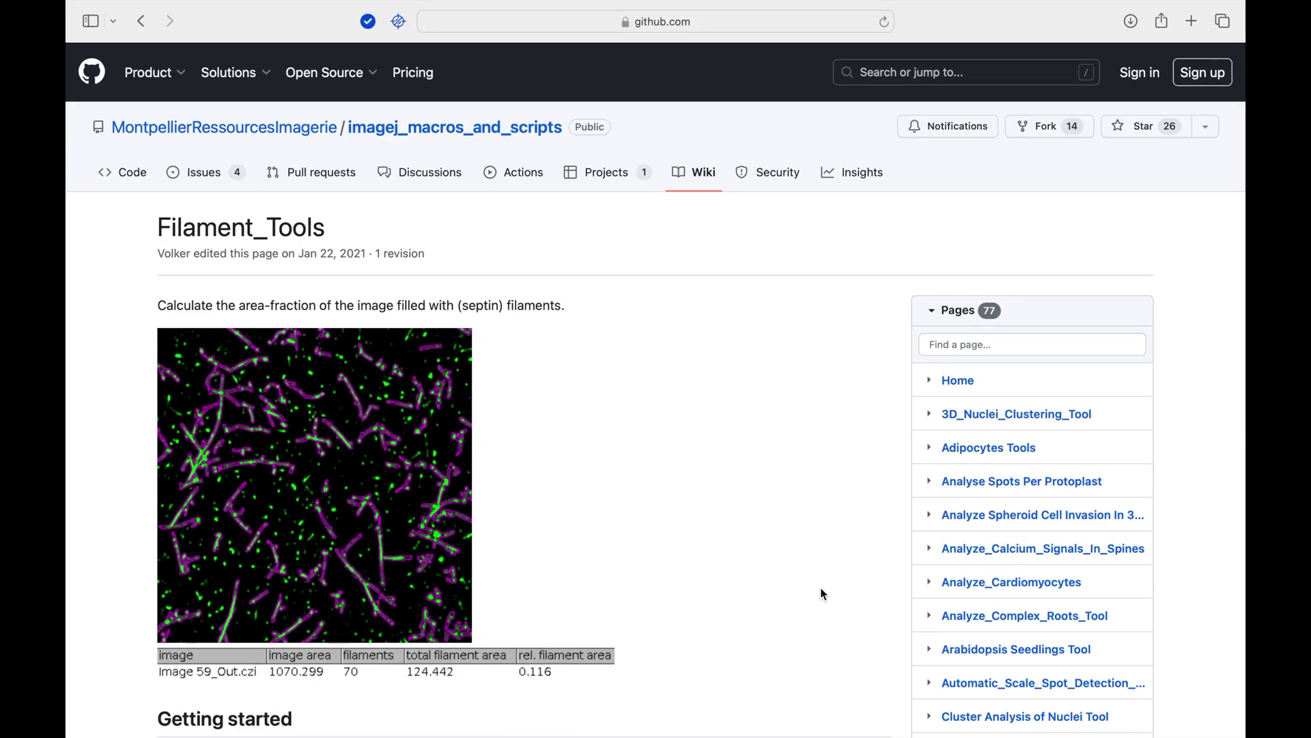
# Step: Download the linked filament_tools.ijm file from the wiki page and save it to the Desktop
pyautogui.scroll(-5, 822, 593)
pyautogui.scroll(-2, 821, 593)
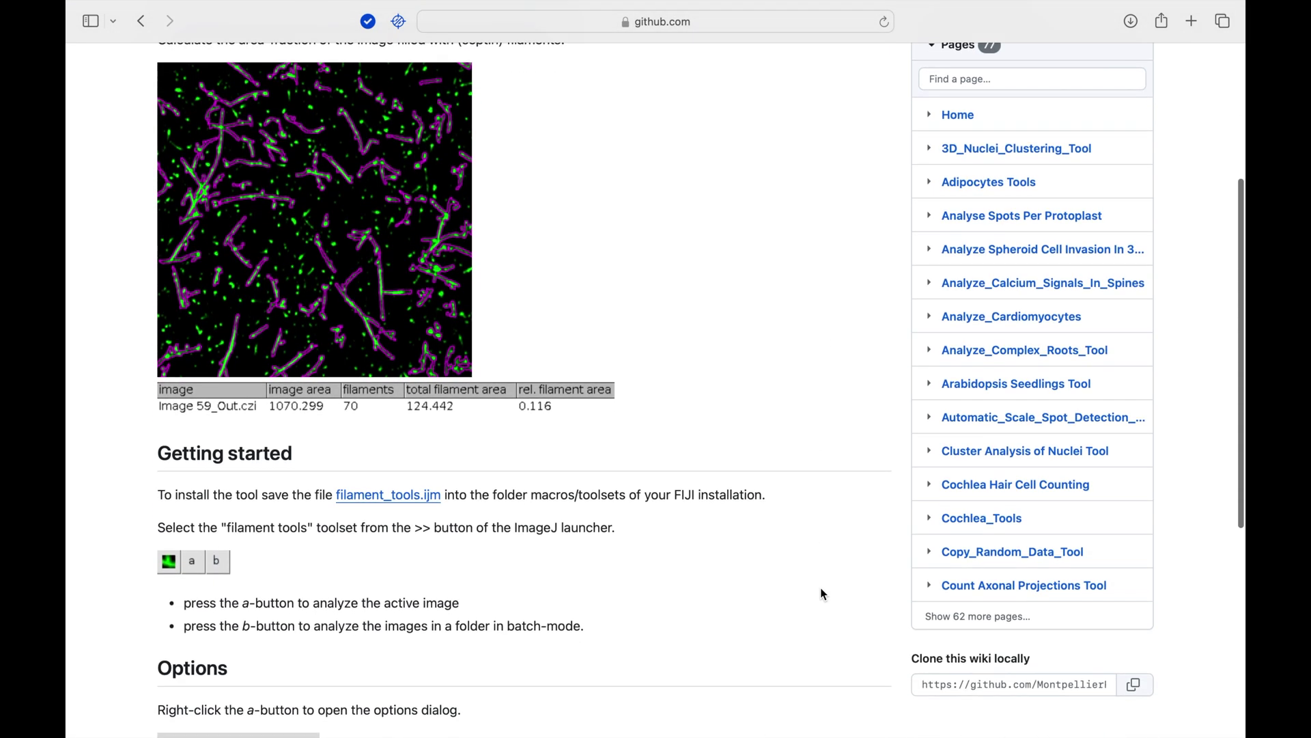
pyautogui.rightClick(417, 504)
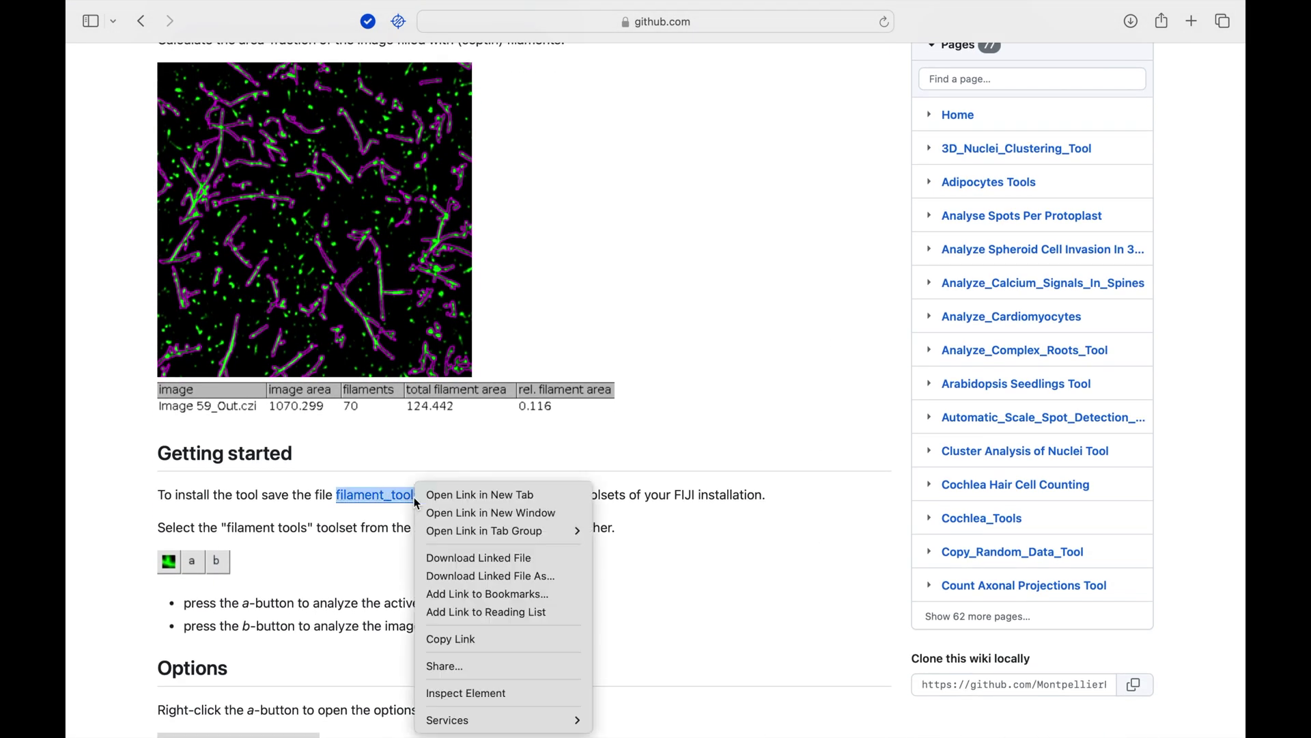
pyautogui.click(540, 577)
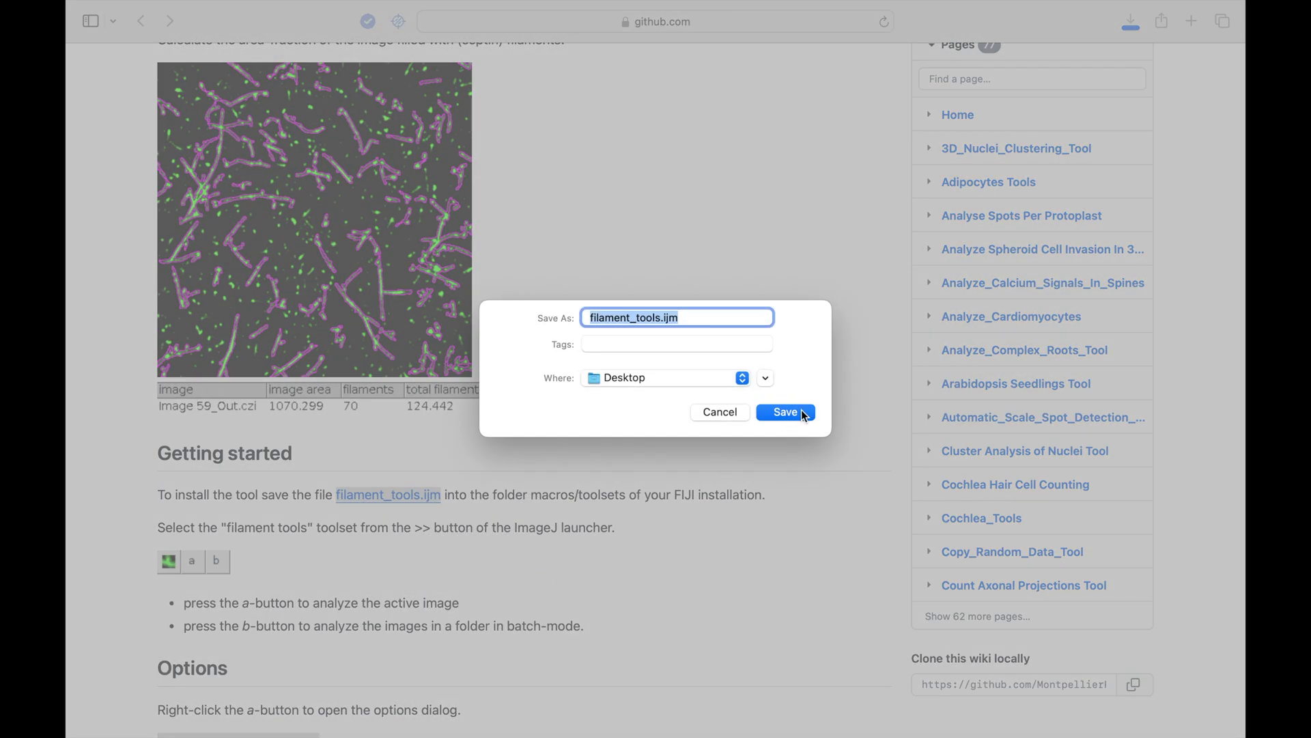
pyautogui.click(785, 412)
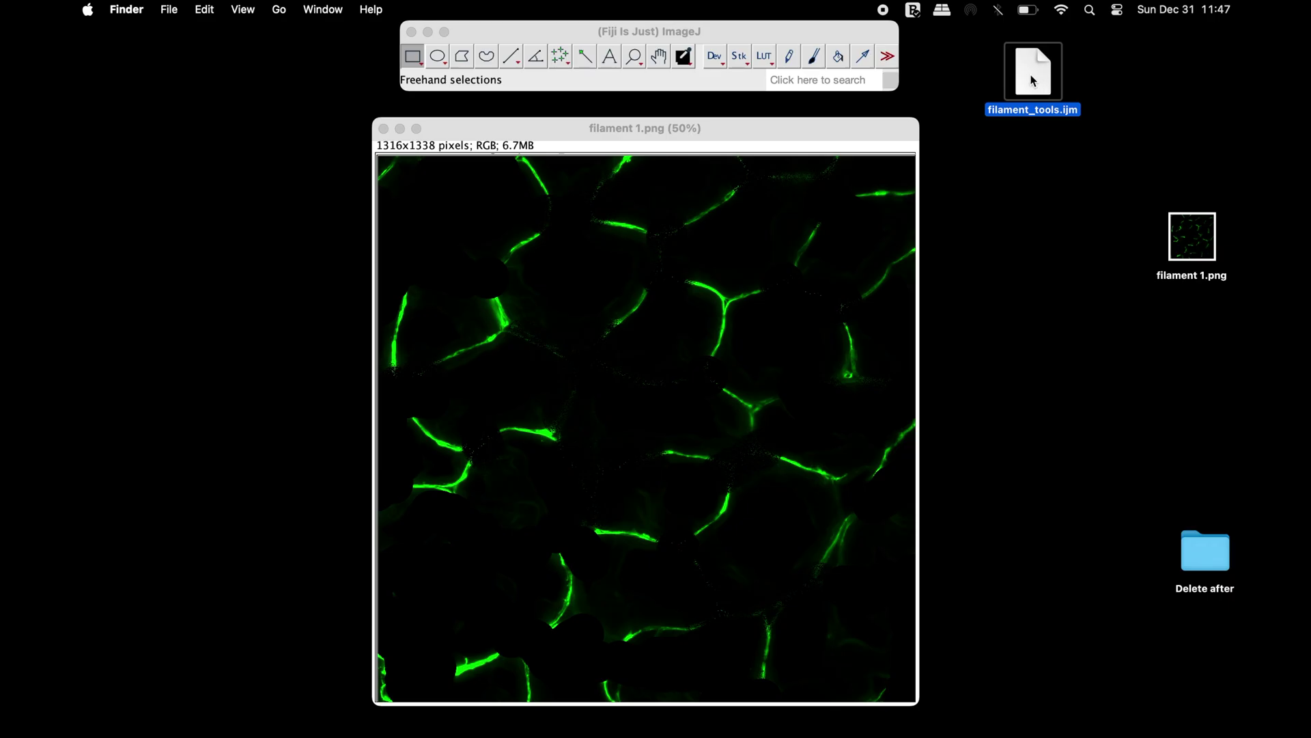
# Step: Install filament_tools.ijm from the Desktop using Plugins > Macros > Install
pyautogui.click(729, 33)
pyautogui.click(389, 9)
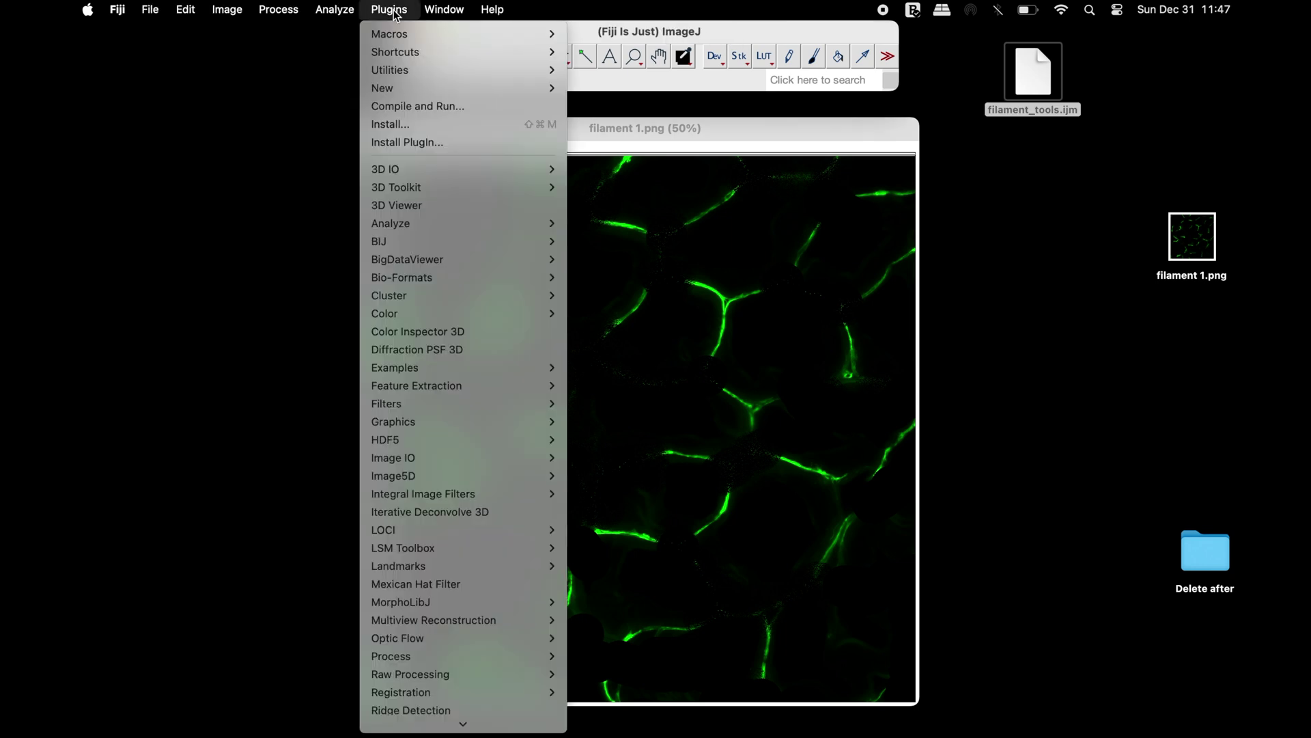
pyautogui.moveTo(410, 35)
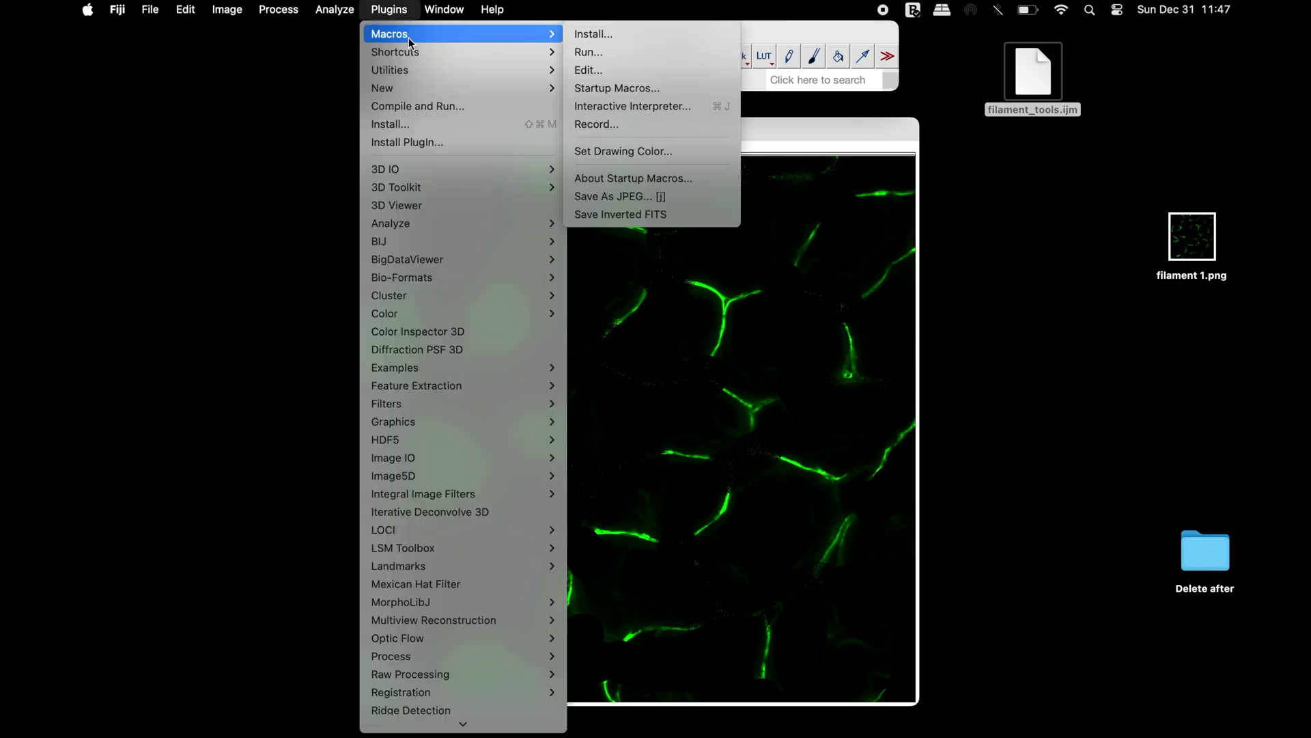
pyautogui.click(645, 35)
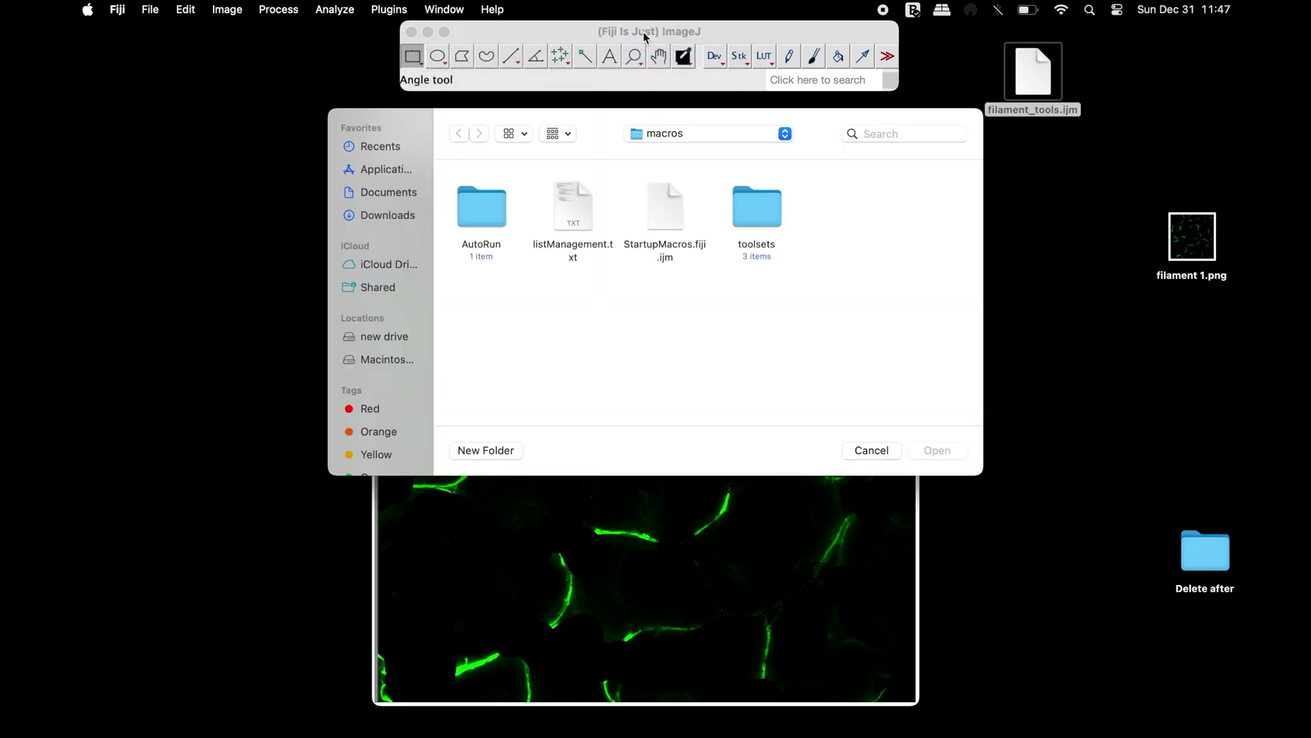
pyautogui.moveTo(1051, 73); pyautogui.dragTo(871, 264)
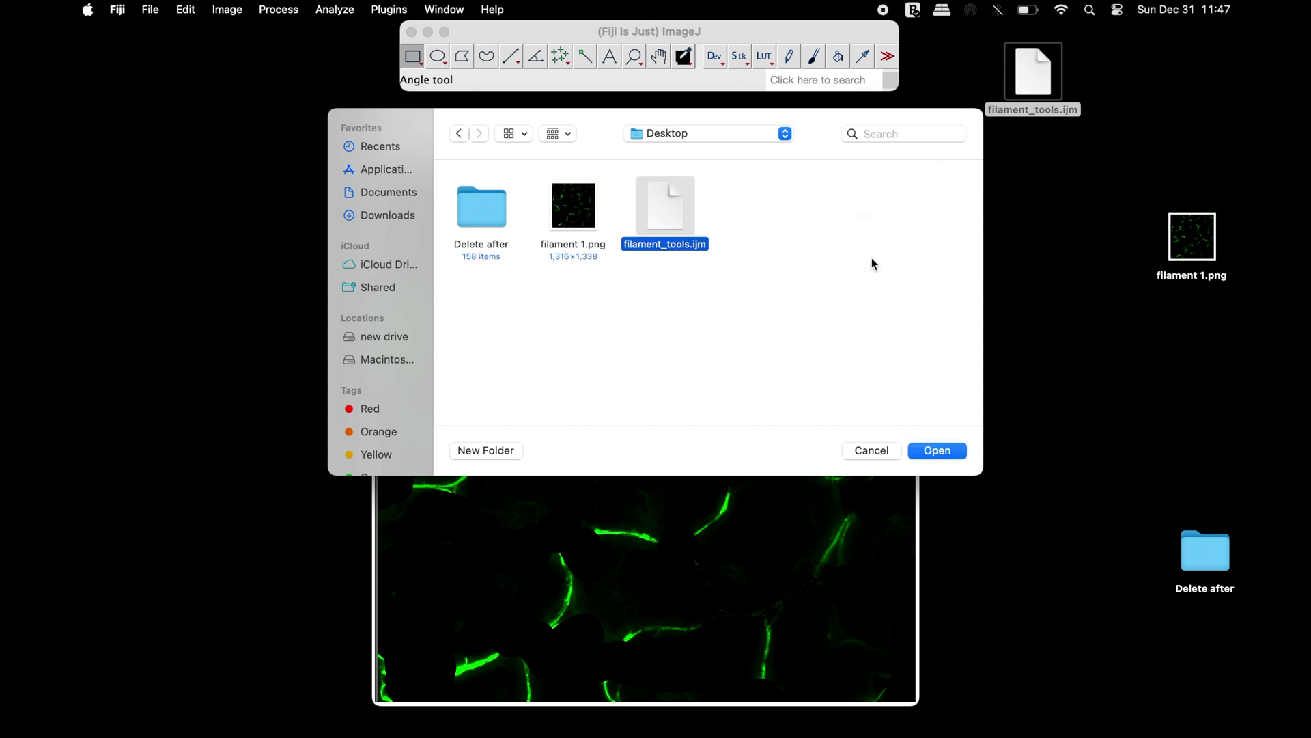
pyautogui.click(949, 449)
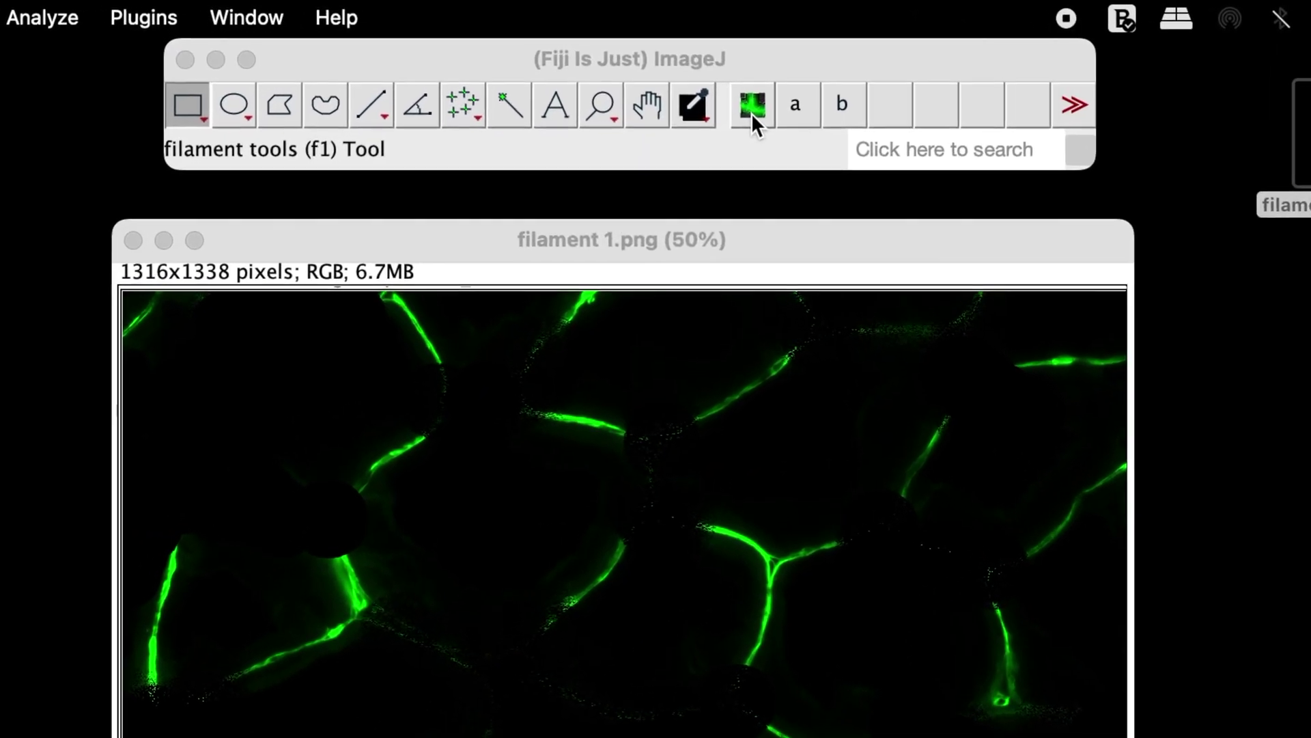
pyautogui.click(753, 109)
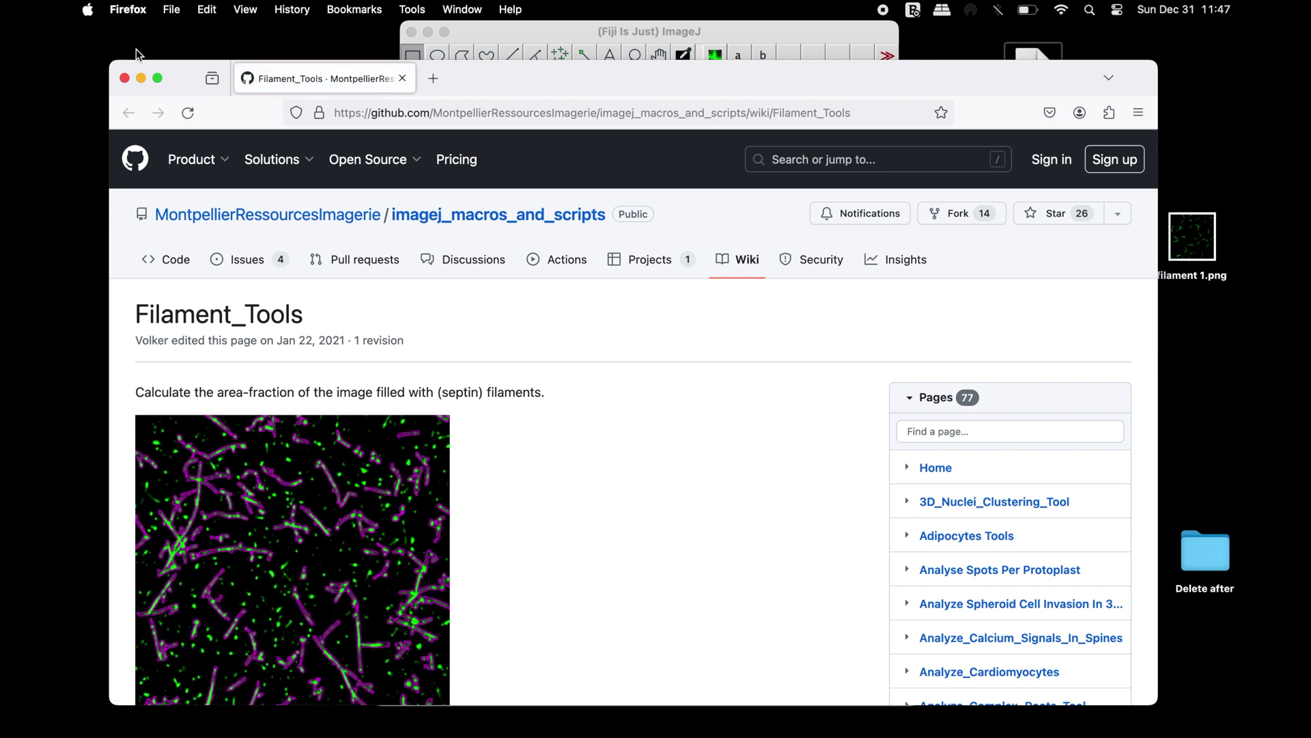
pyautogui.click(124, 78)
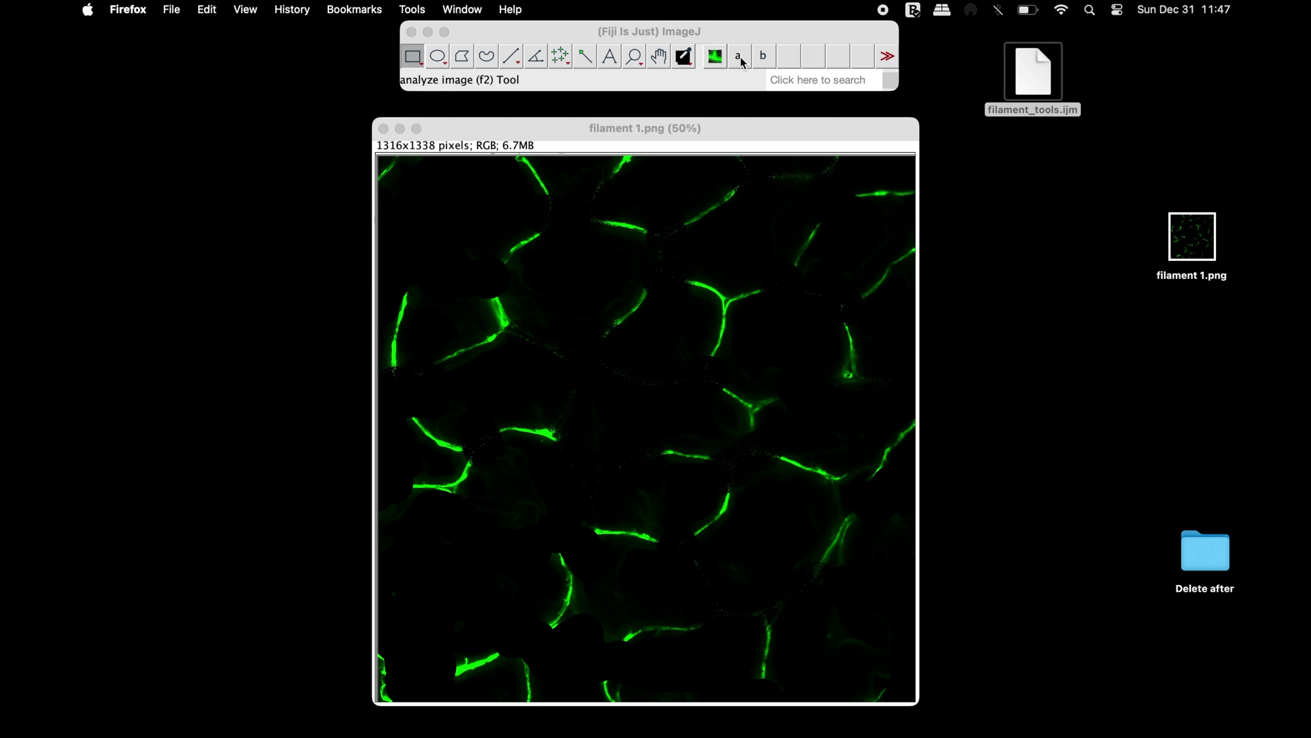
# Step: In the Filament tools options, set min. area to 100 and enable exclude on edges
pyautogui.doubleClick(740, 59)
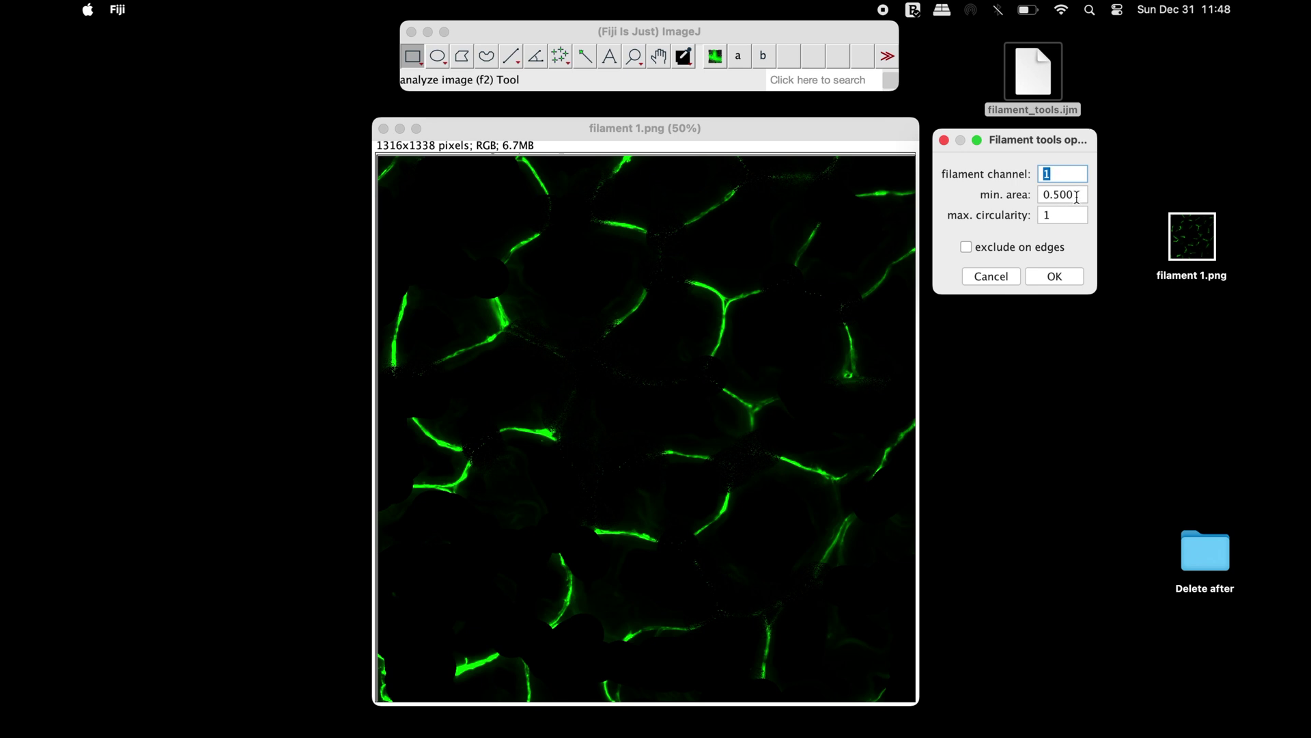
pyautogui.click(1077, 198)
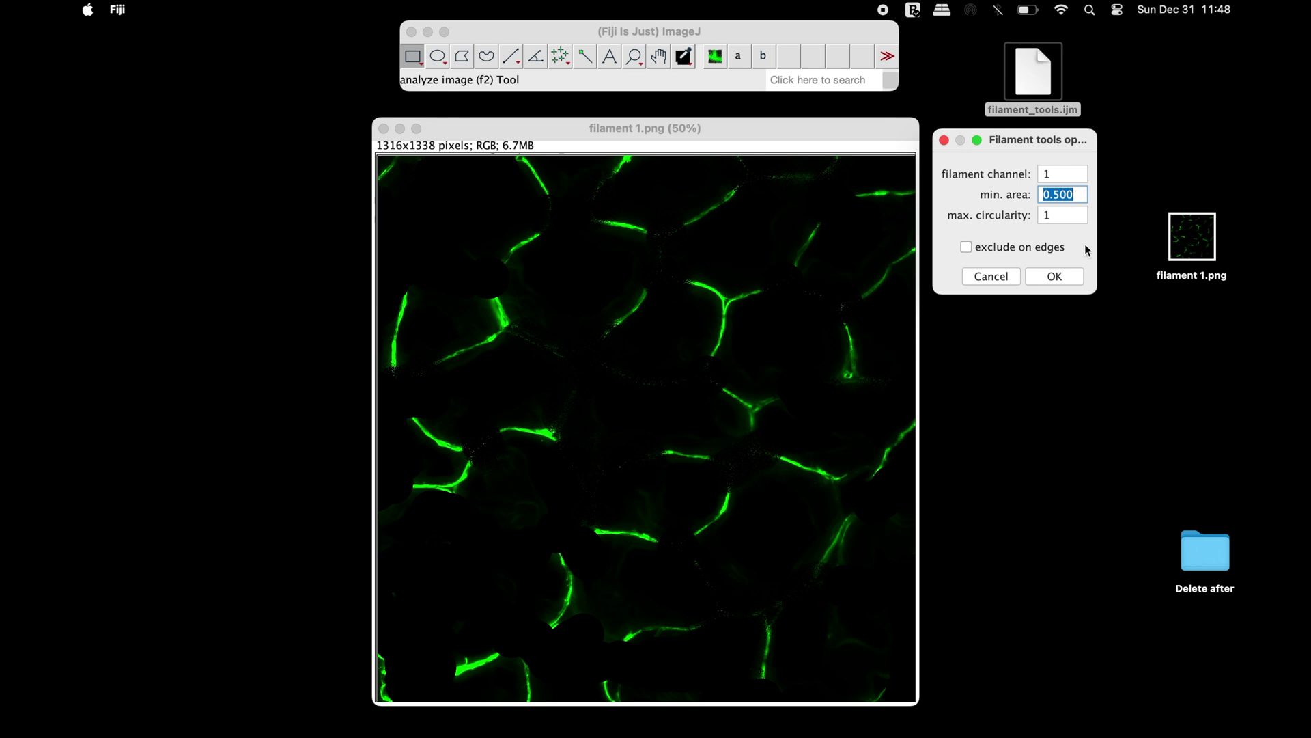
pyautogui.write('100')
pyautogui.click(1065, 215)
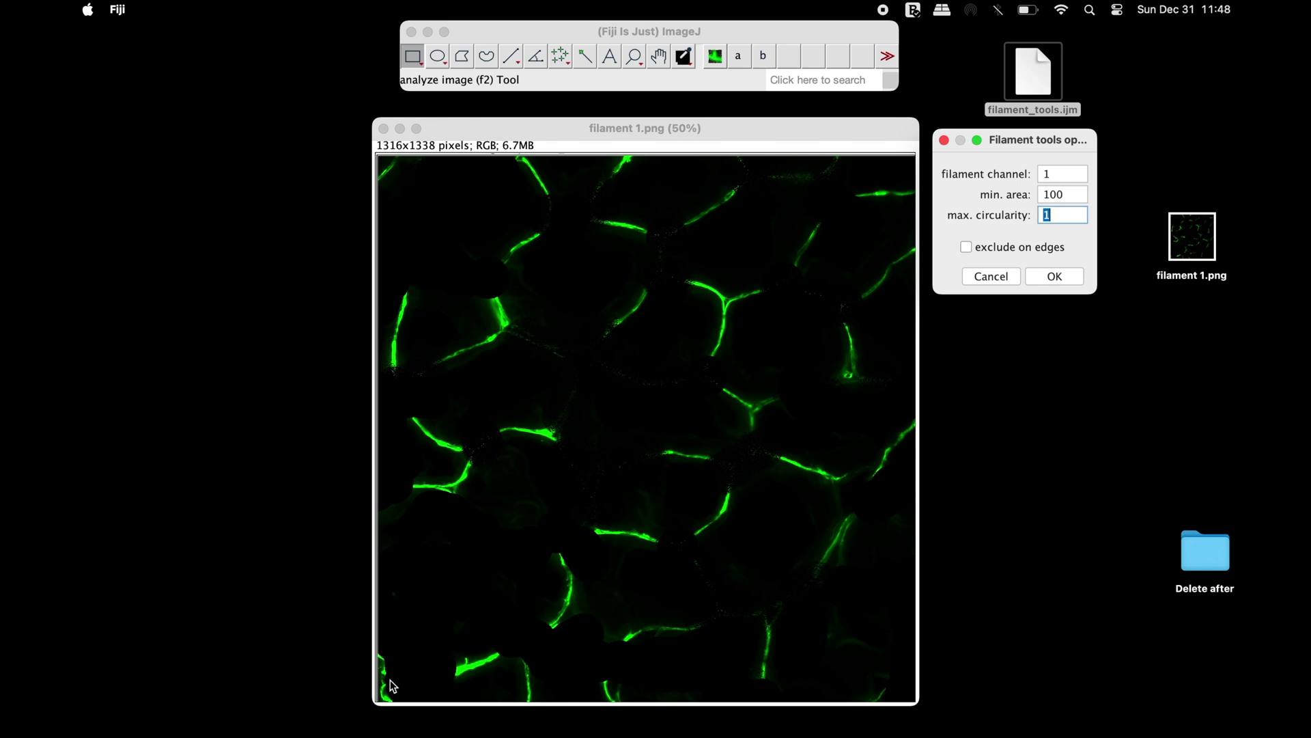
pyautogui.click(966, 247)
# Step: Confirm the options, convert filament 1.png to 8-bit, and run the a analysis tool
pyautogui.click(1071, 288)
pyautogui.click(227, 9)
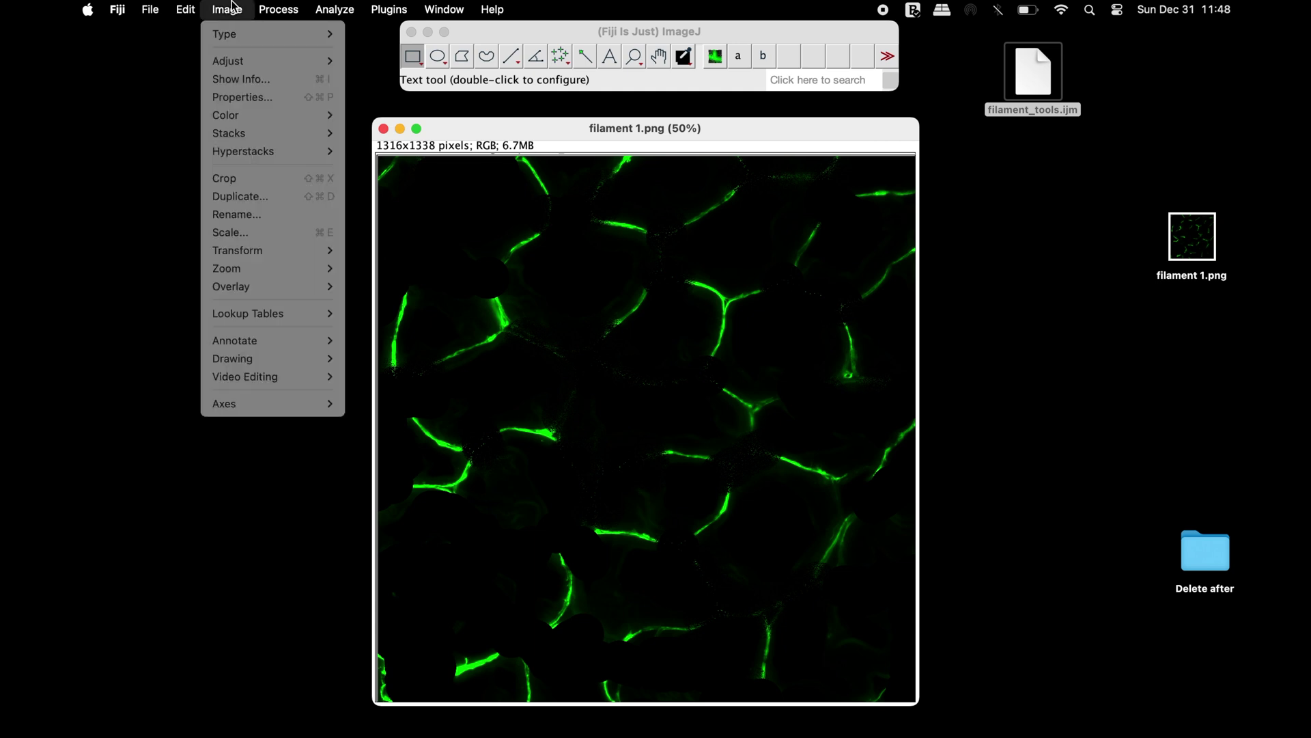
pyautogui.moveTo(241, 35)
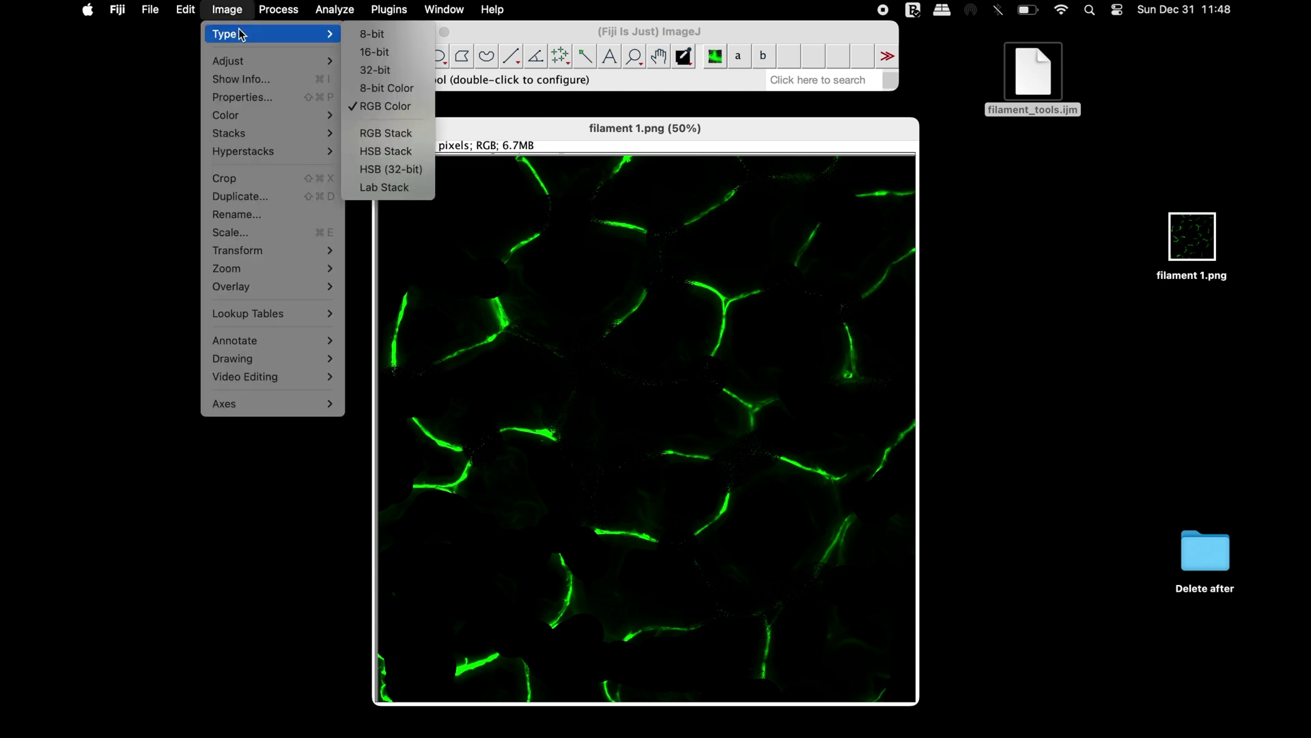
pyautogui.click(412, 41)
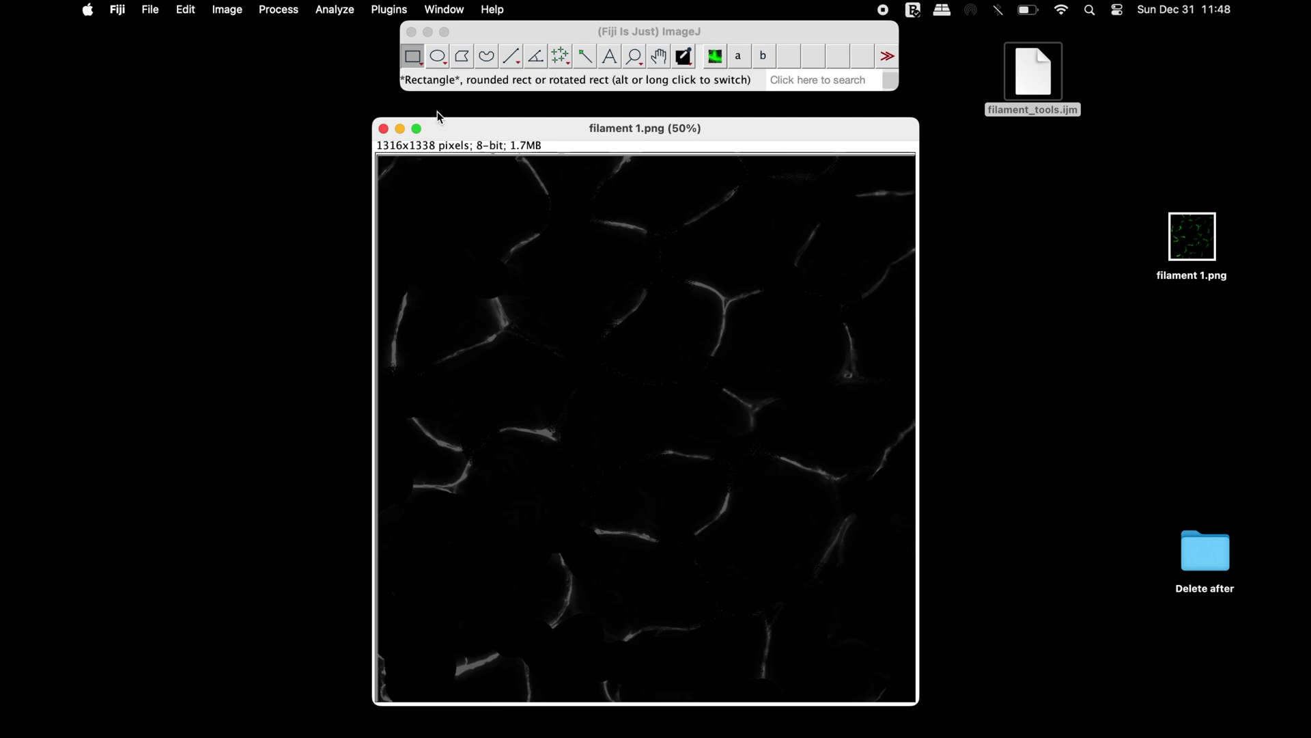
pyautogui.click(746, 60)
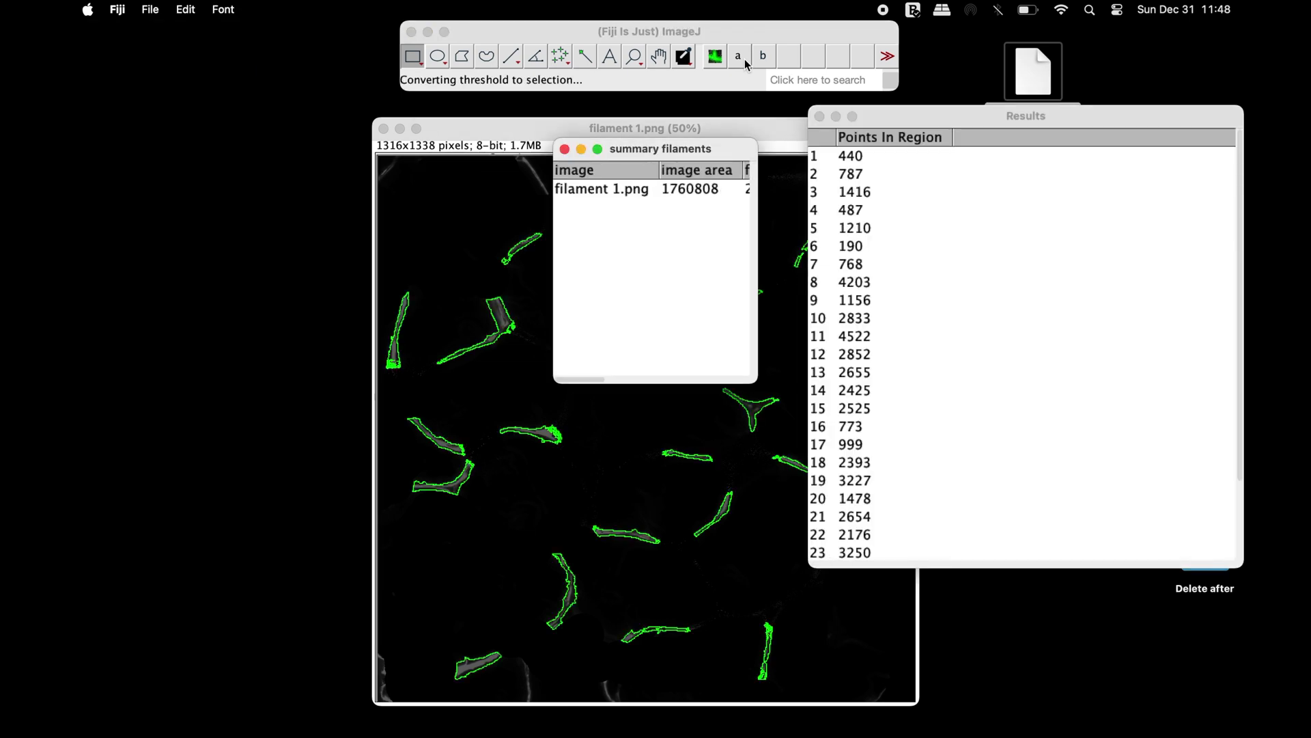
# Step: Move the filament 1.png window left to reveal the summary: 27 filaments, total area 51229
pyautogui.moveTo(709, 126); pyautogui.dragTo(436, 100)
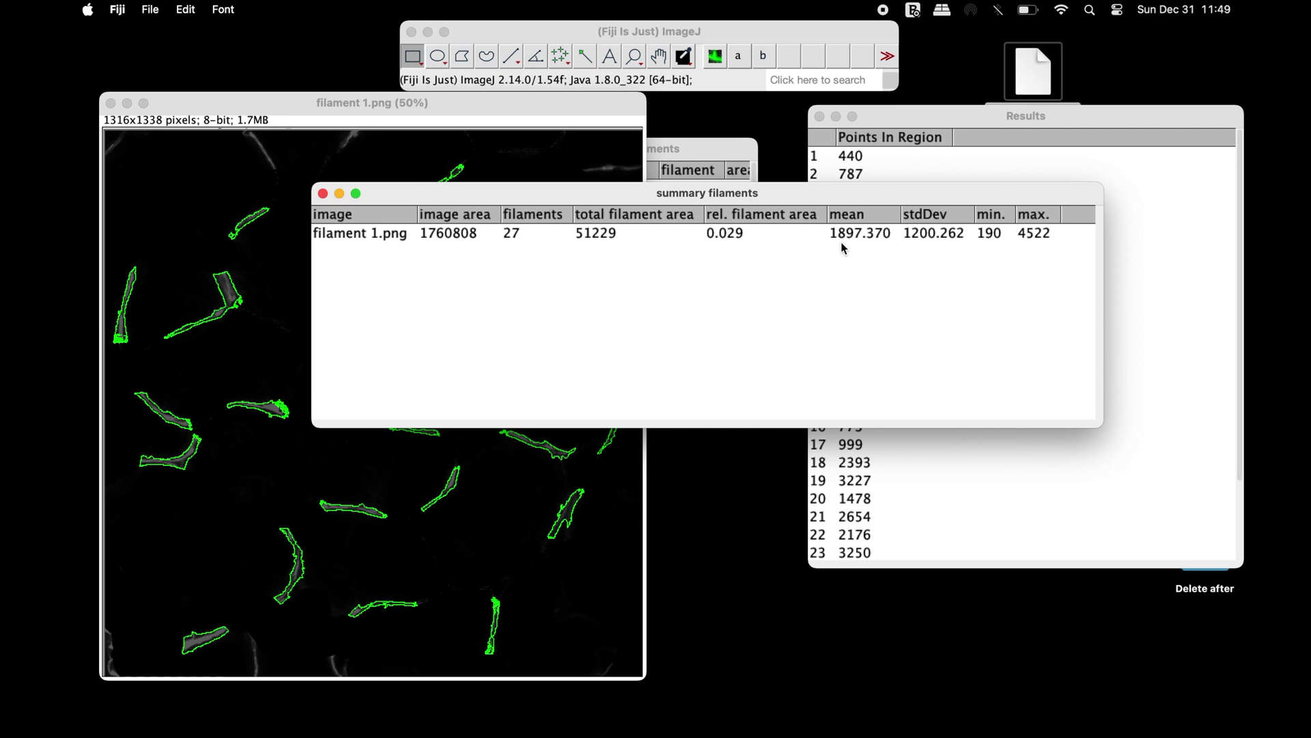
# Step: Resize the filaments and Results tables to show all 27 rows, then center the outlined image
pyautogui.moveTo(717, 380); pyautogui.dragTo(704, 701)
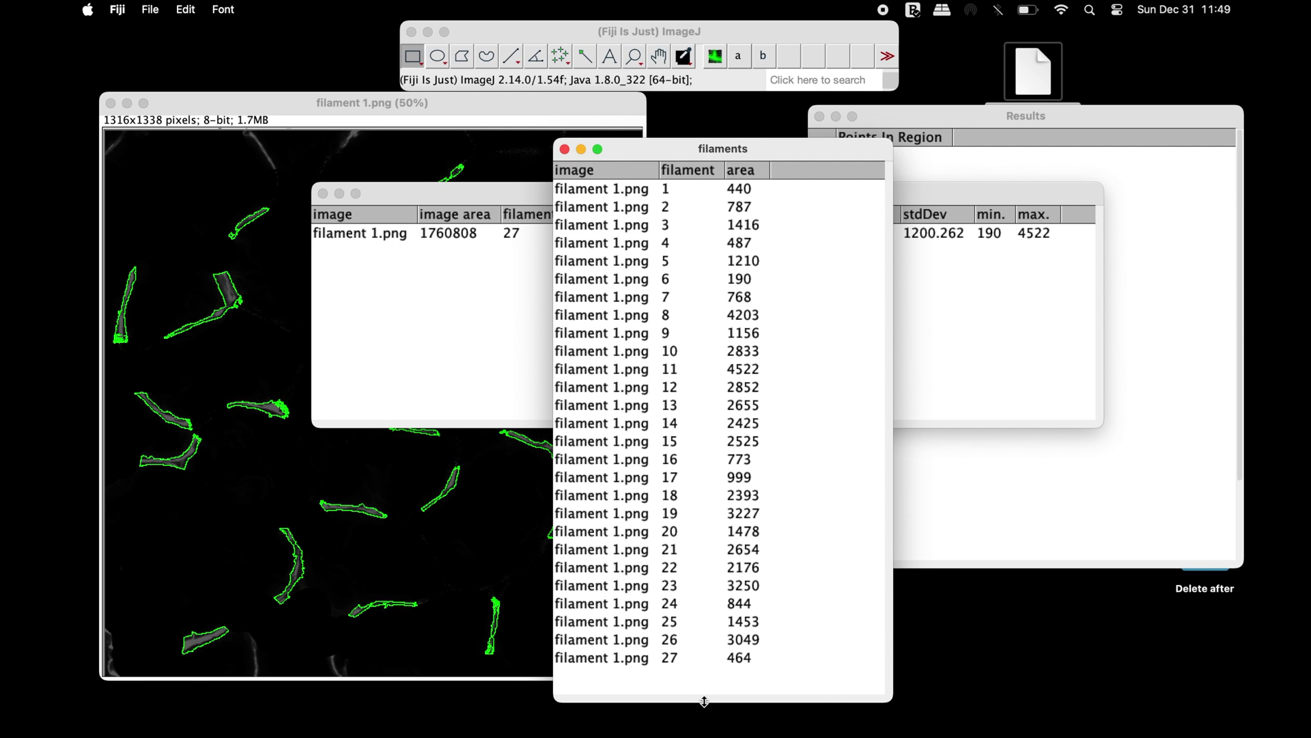
pyautogui.moveTo(1036, 117); pyautogui.dragTo(608, 118)
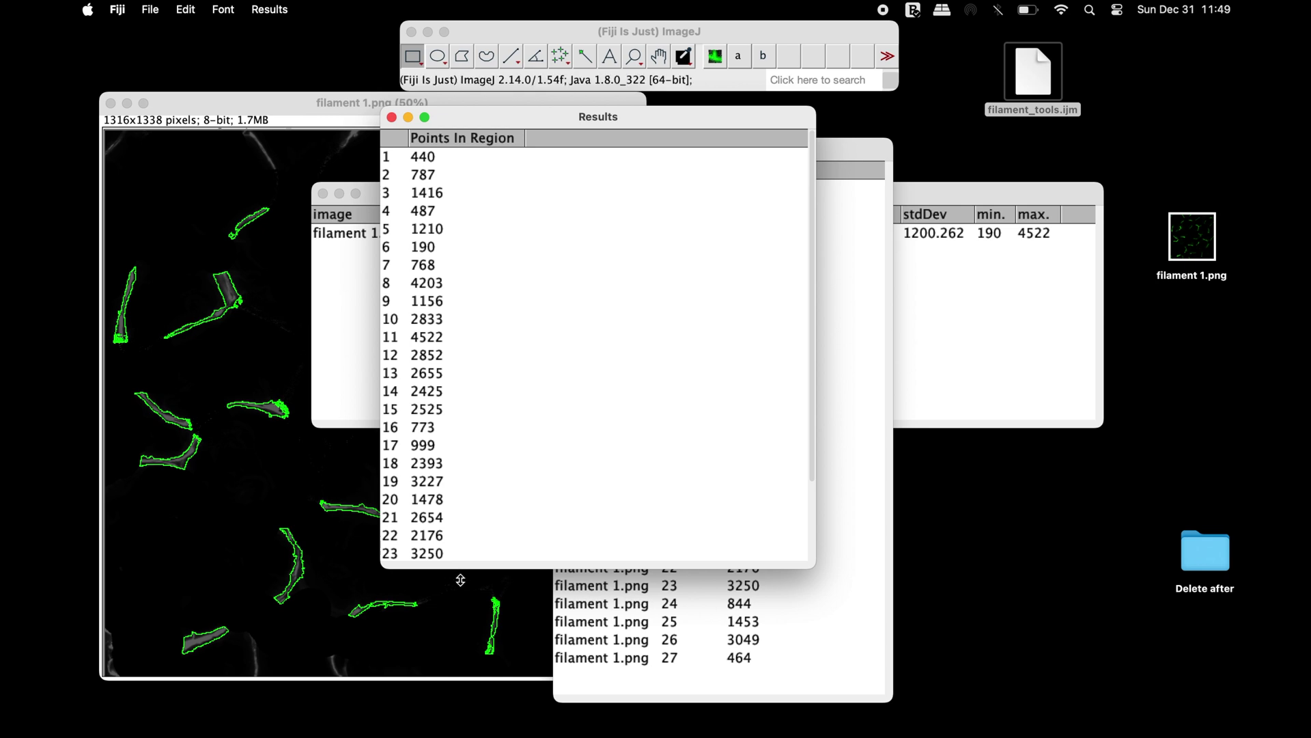
pyautogui.moveTo(461, 579); pyautogui.dragTo(446, 666)
pyautogui.moveTo(352, 103); pyautogui.dragTo(571, 112)
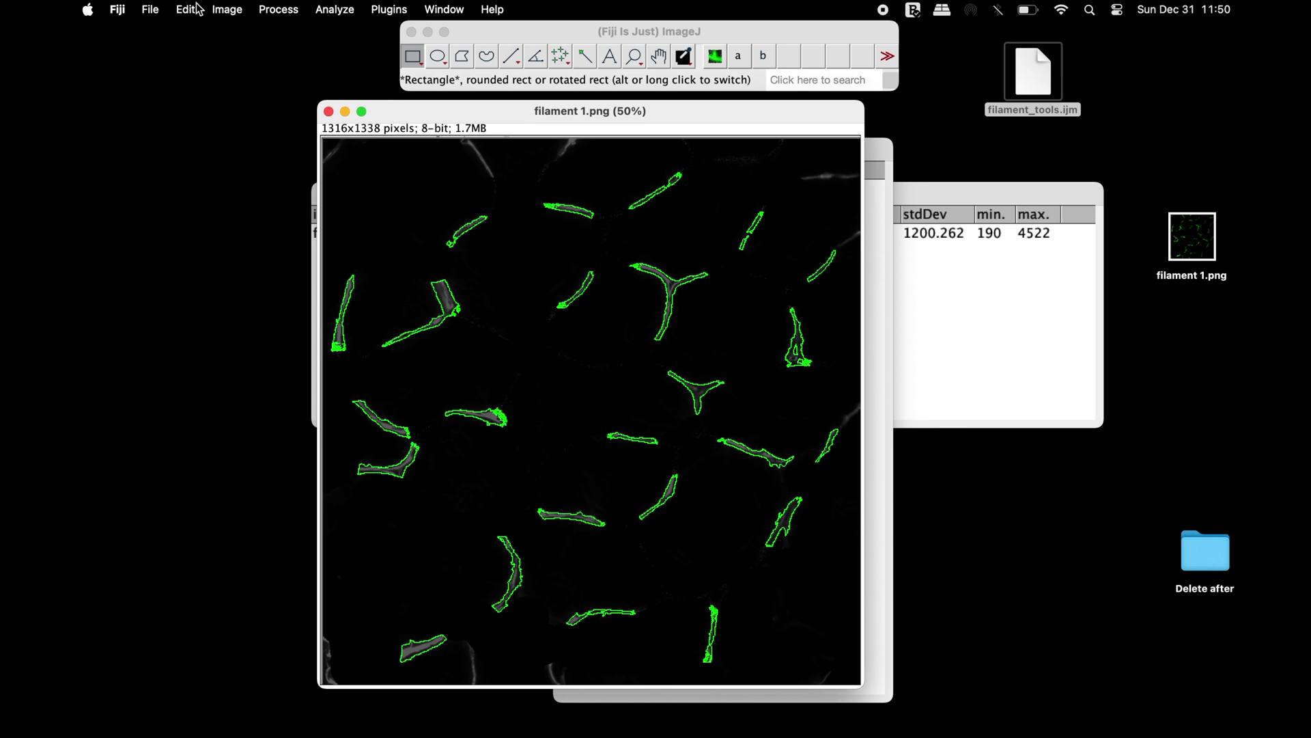
# Step: Convert the filament image to RGB Color
pyautogui.click(237, 10)
pyautogui.moveTo(254, 34)
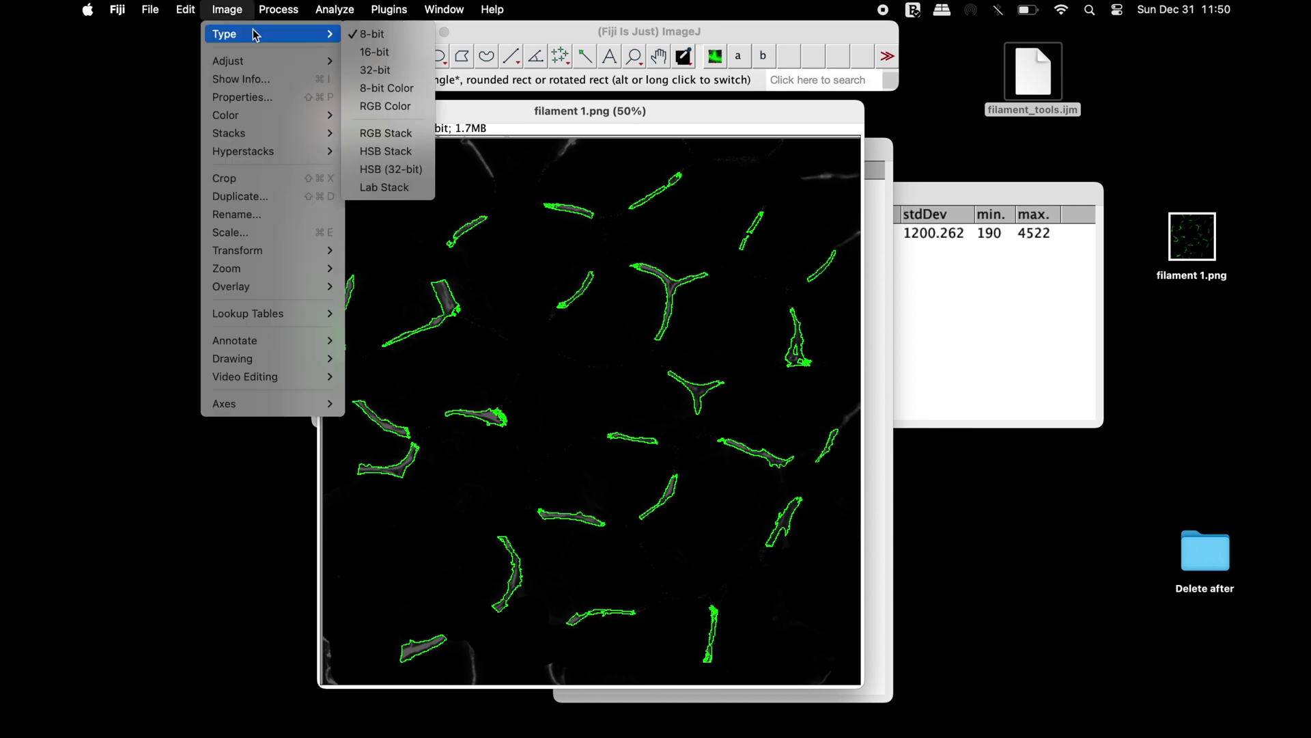
pyautogui.click(384, 106)
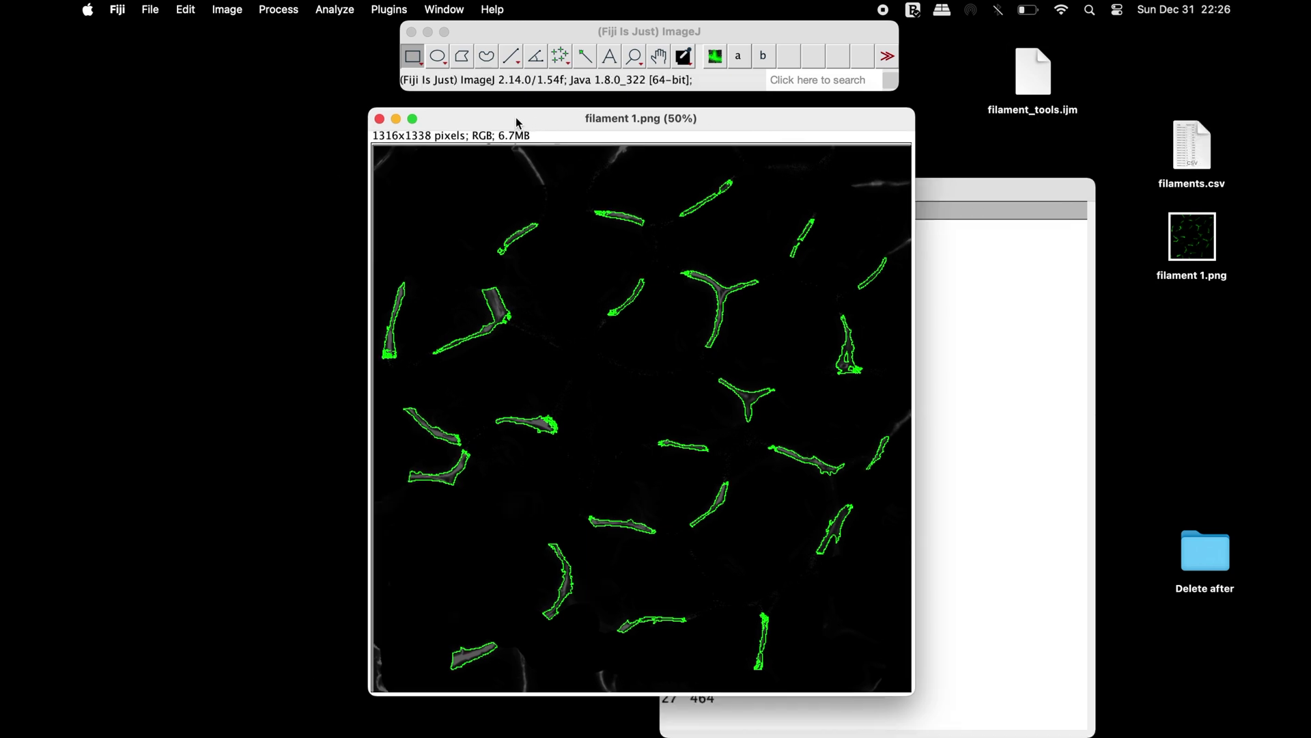
# Step: Add the filament selection to the ROI Manager and flatten it into filament 1-1.png
pyautogui.click(342, 9)
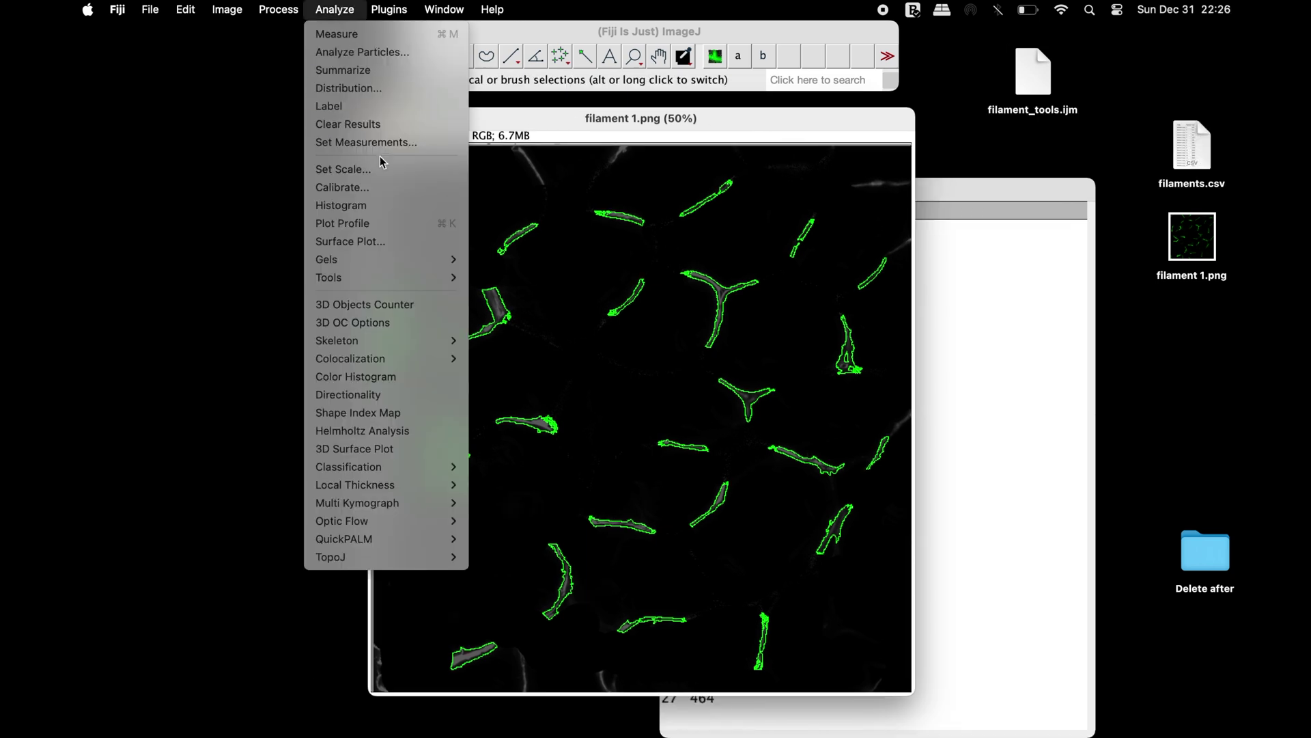
pyautogui.moveTo(403, 277)
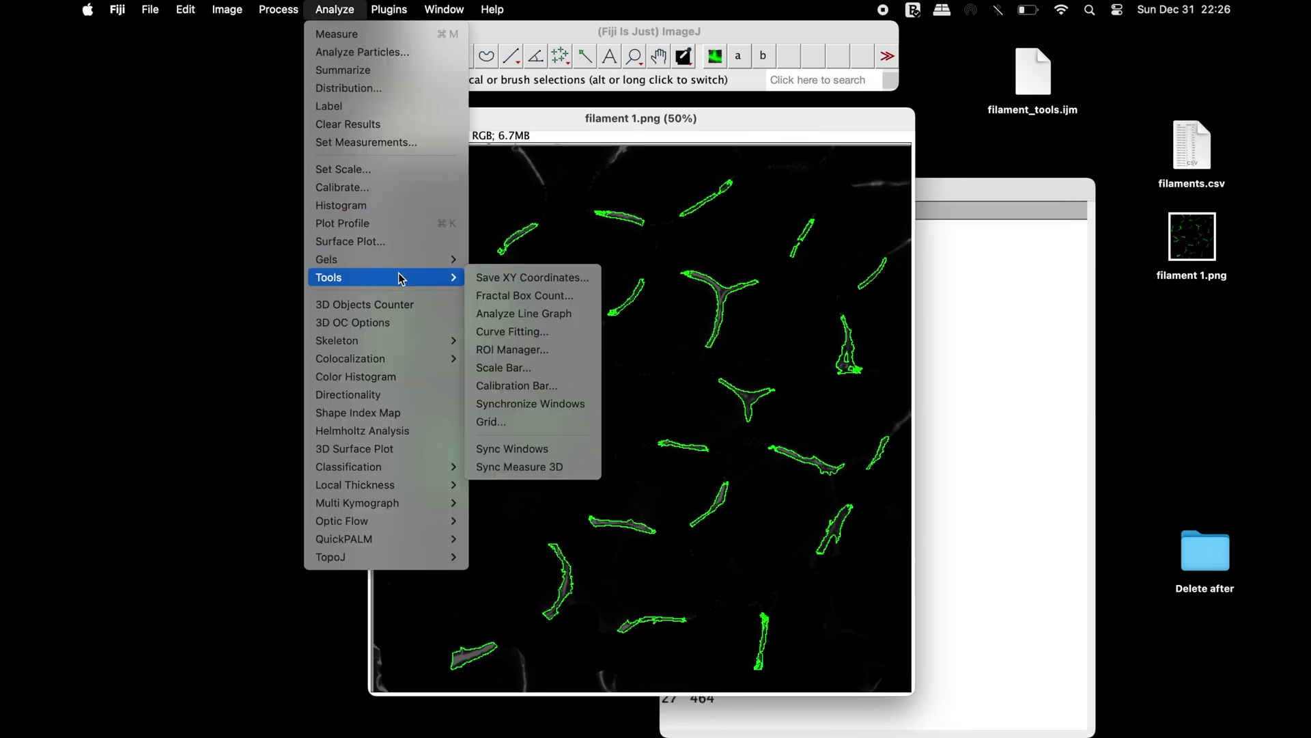
pyautogui.click(556, 354)
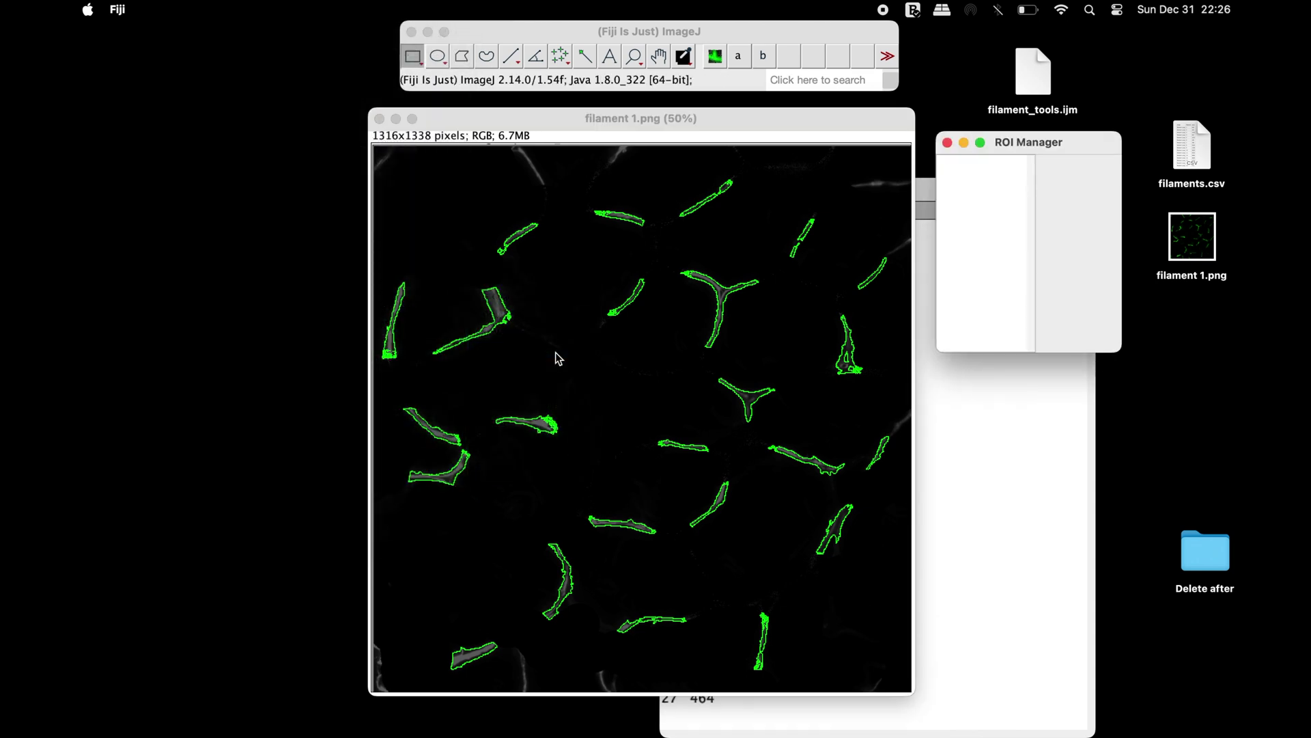
pyautogui.click(1093, 164)
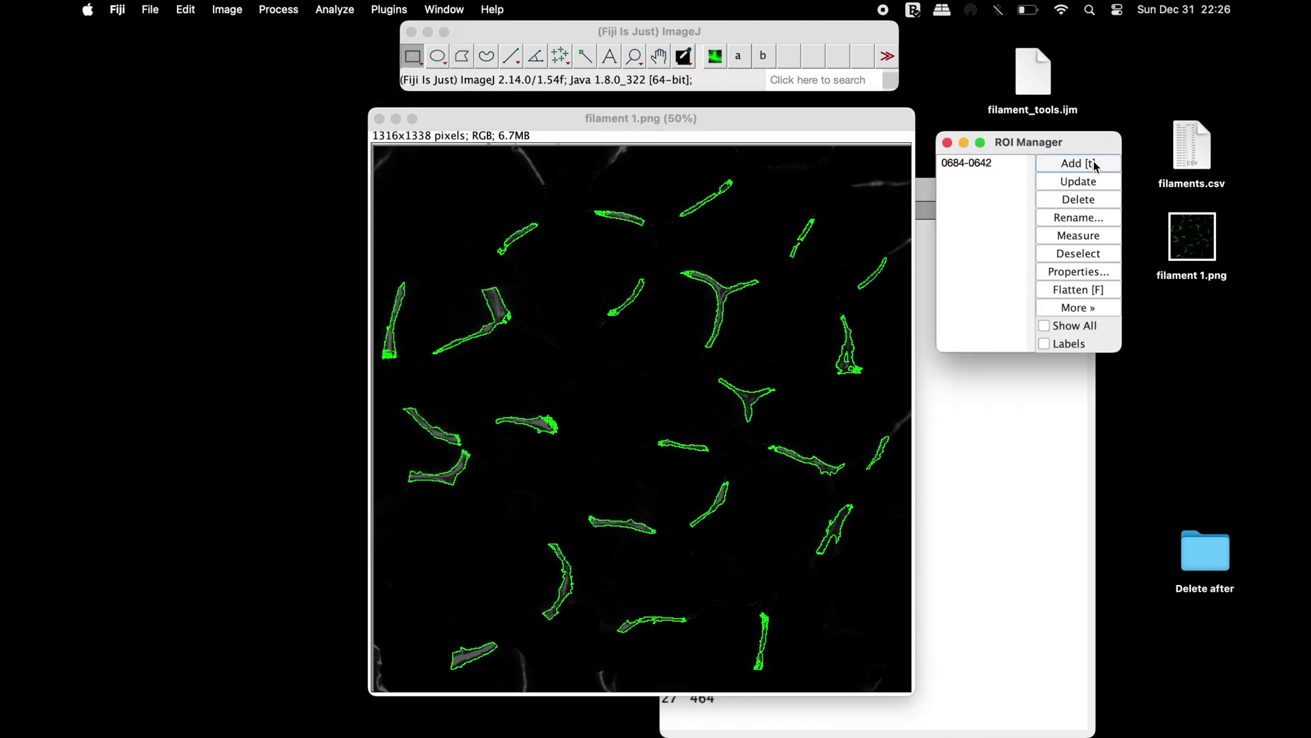
pyautogui.click(967, 163)
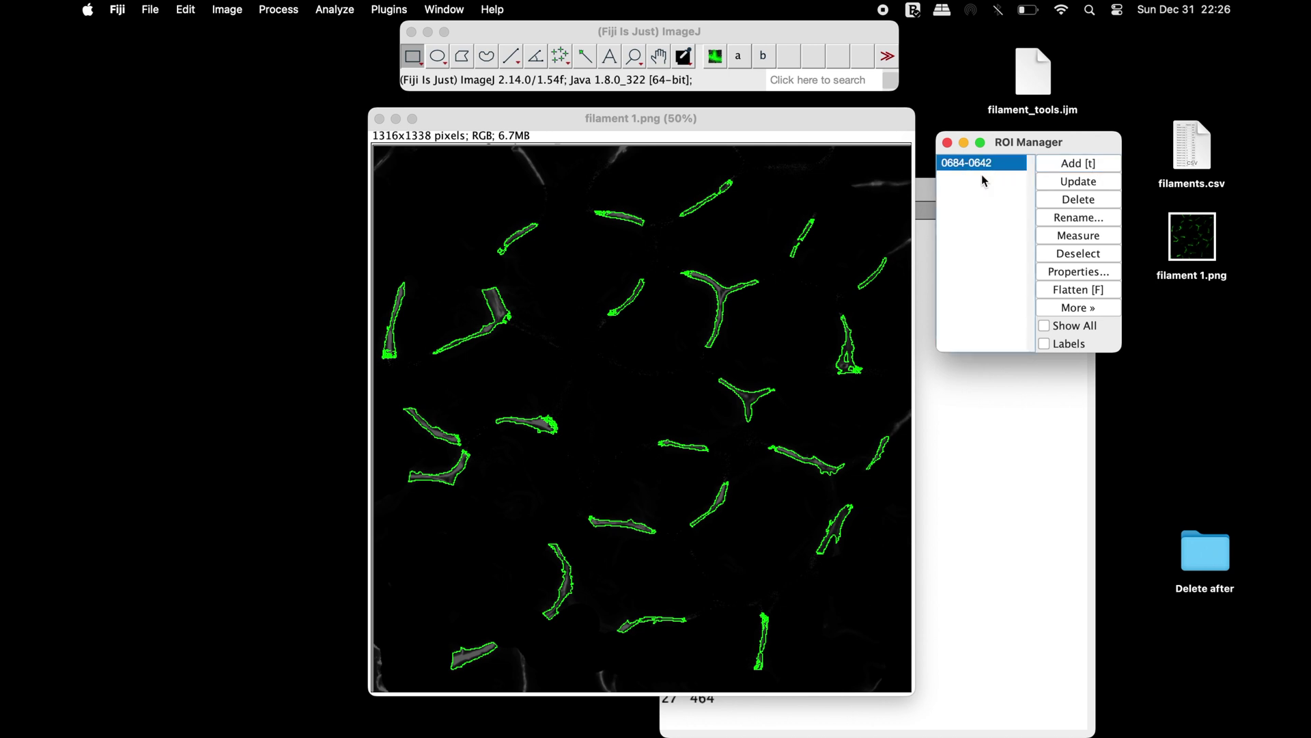
pyautogui.click(1105, 296)
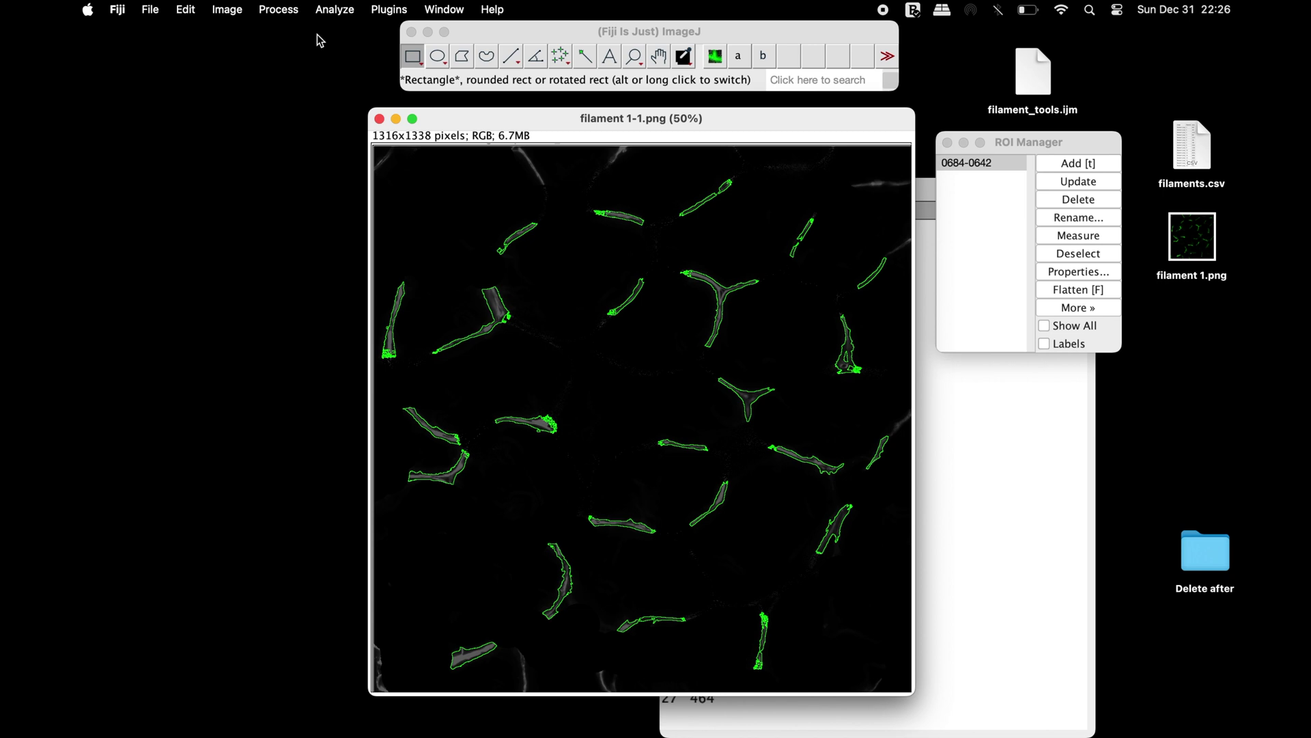
pyautogui.click(156, 10)
pyautogui.moveTo(215, 226)
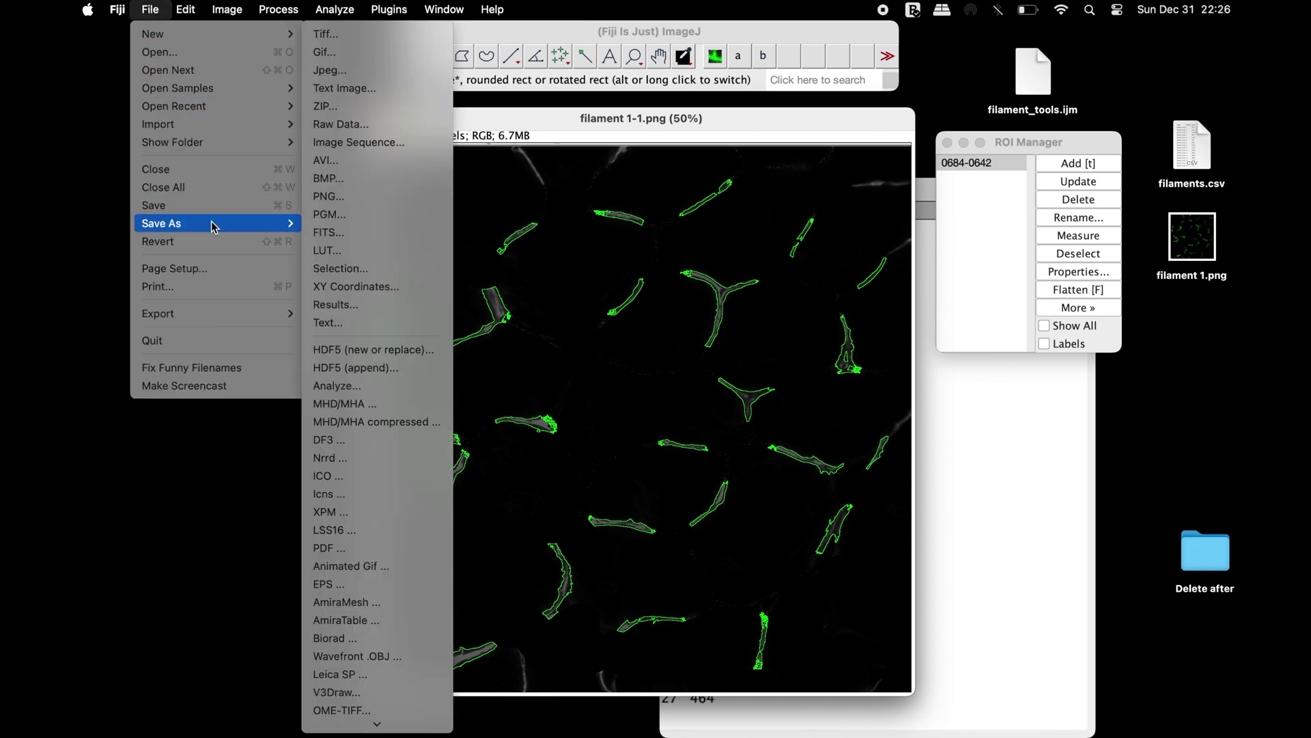
# Step: Save the flattened image as TIFF and the filaments table as filaments.csv on the Desktop
pyautogui.click(369, 35)
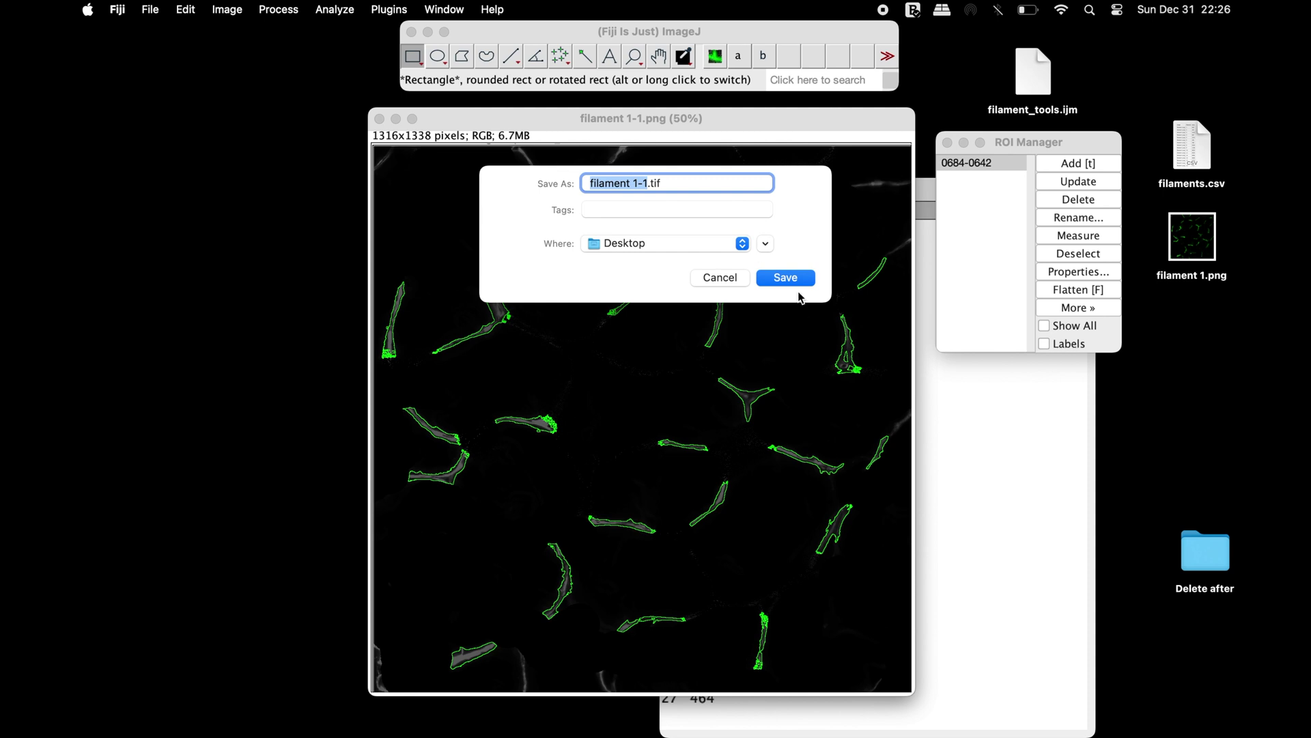
pyautogui.click(786, 277)
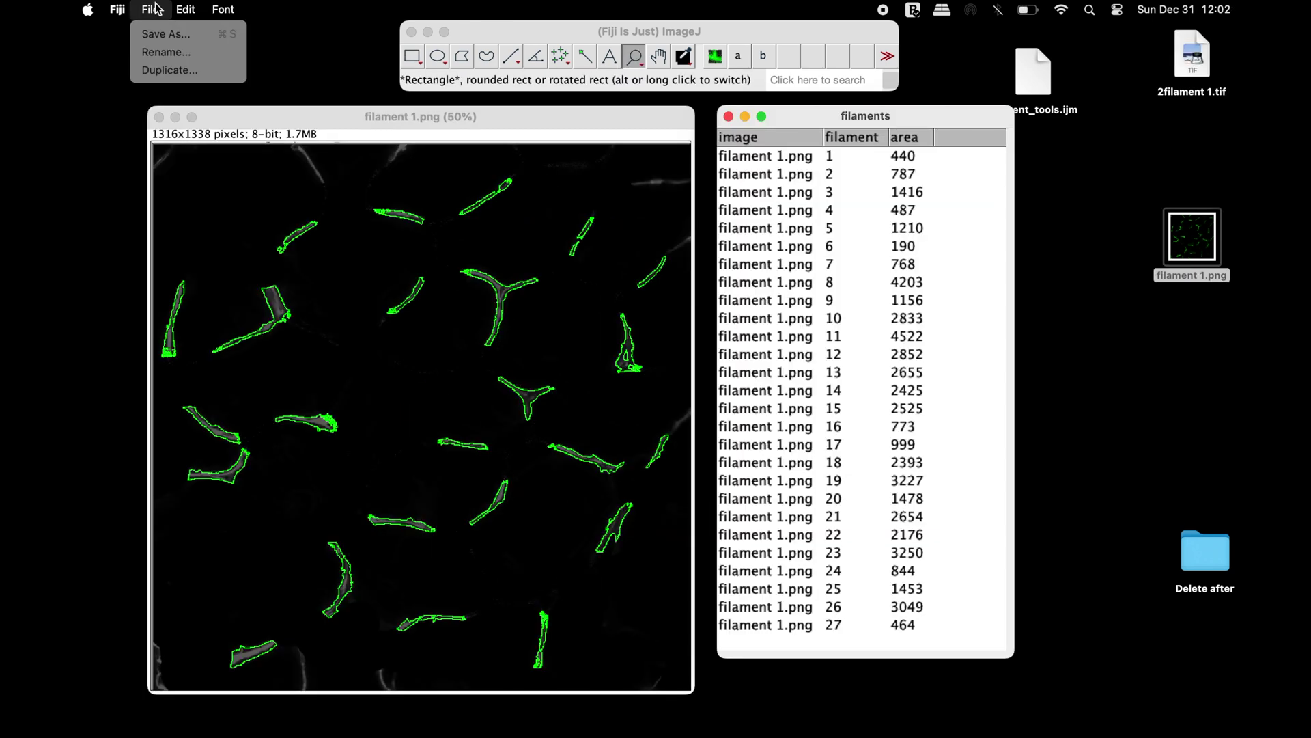
pyautogui.click(164, 34)
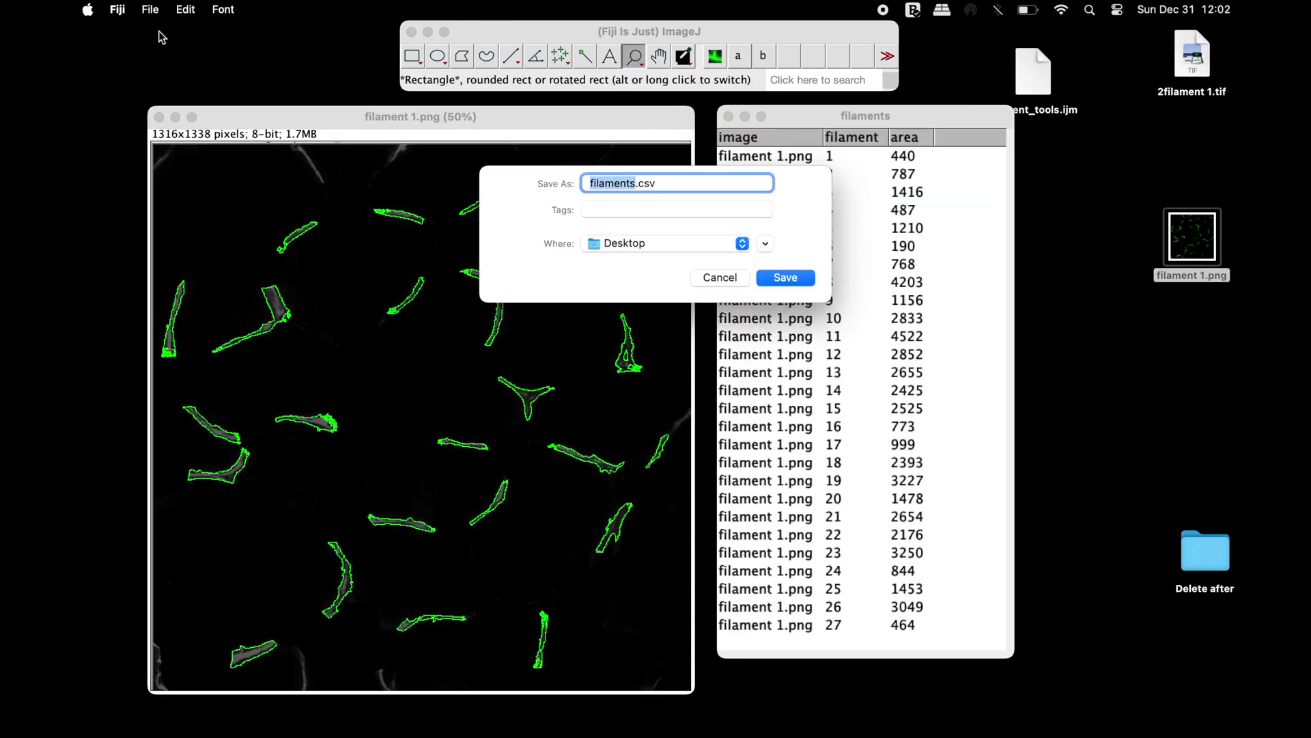
pyautogui.click(796, 278)
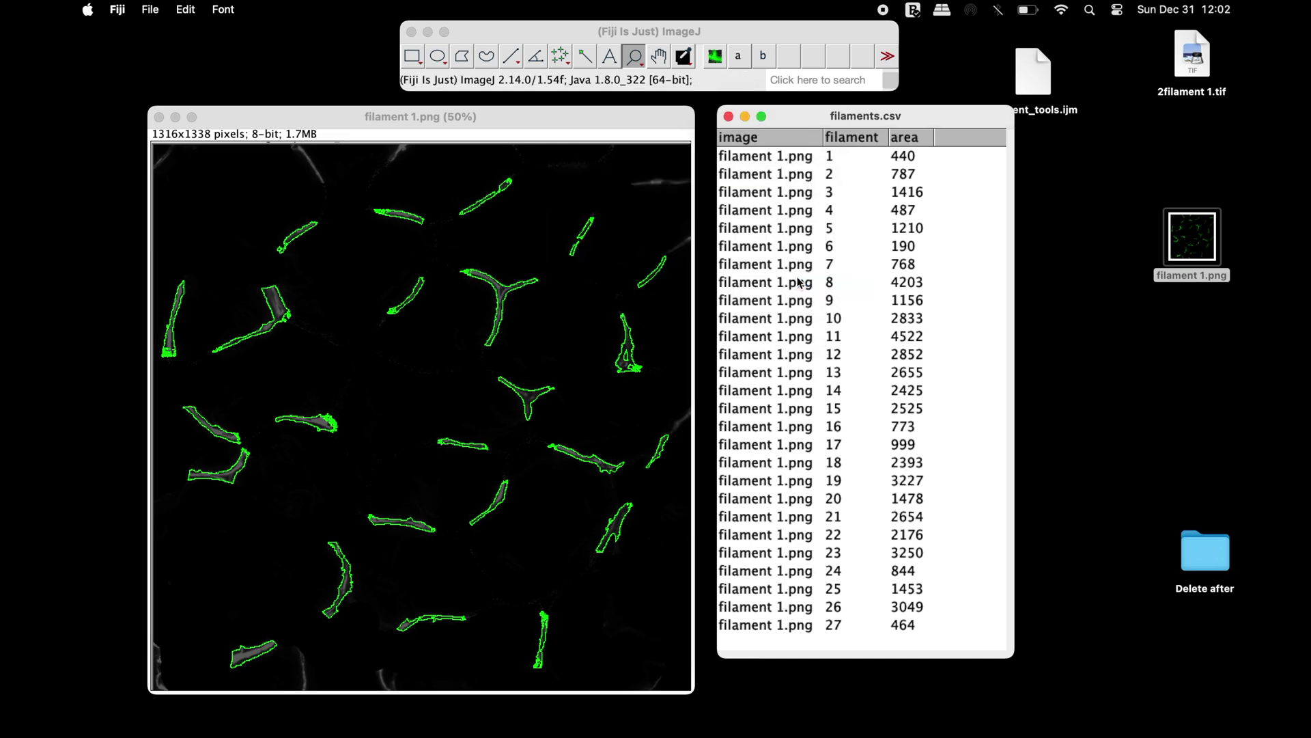